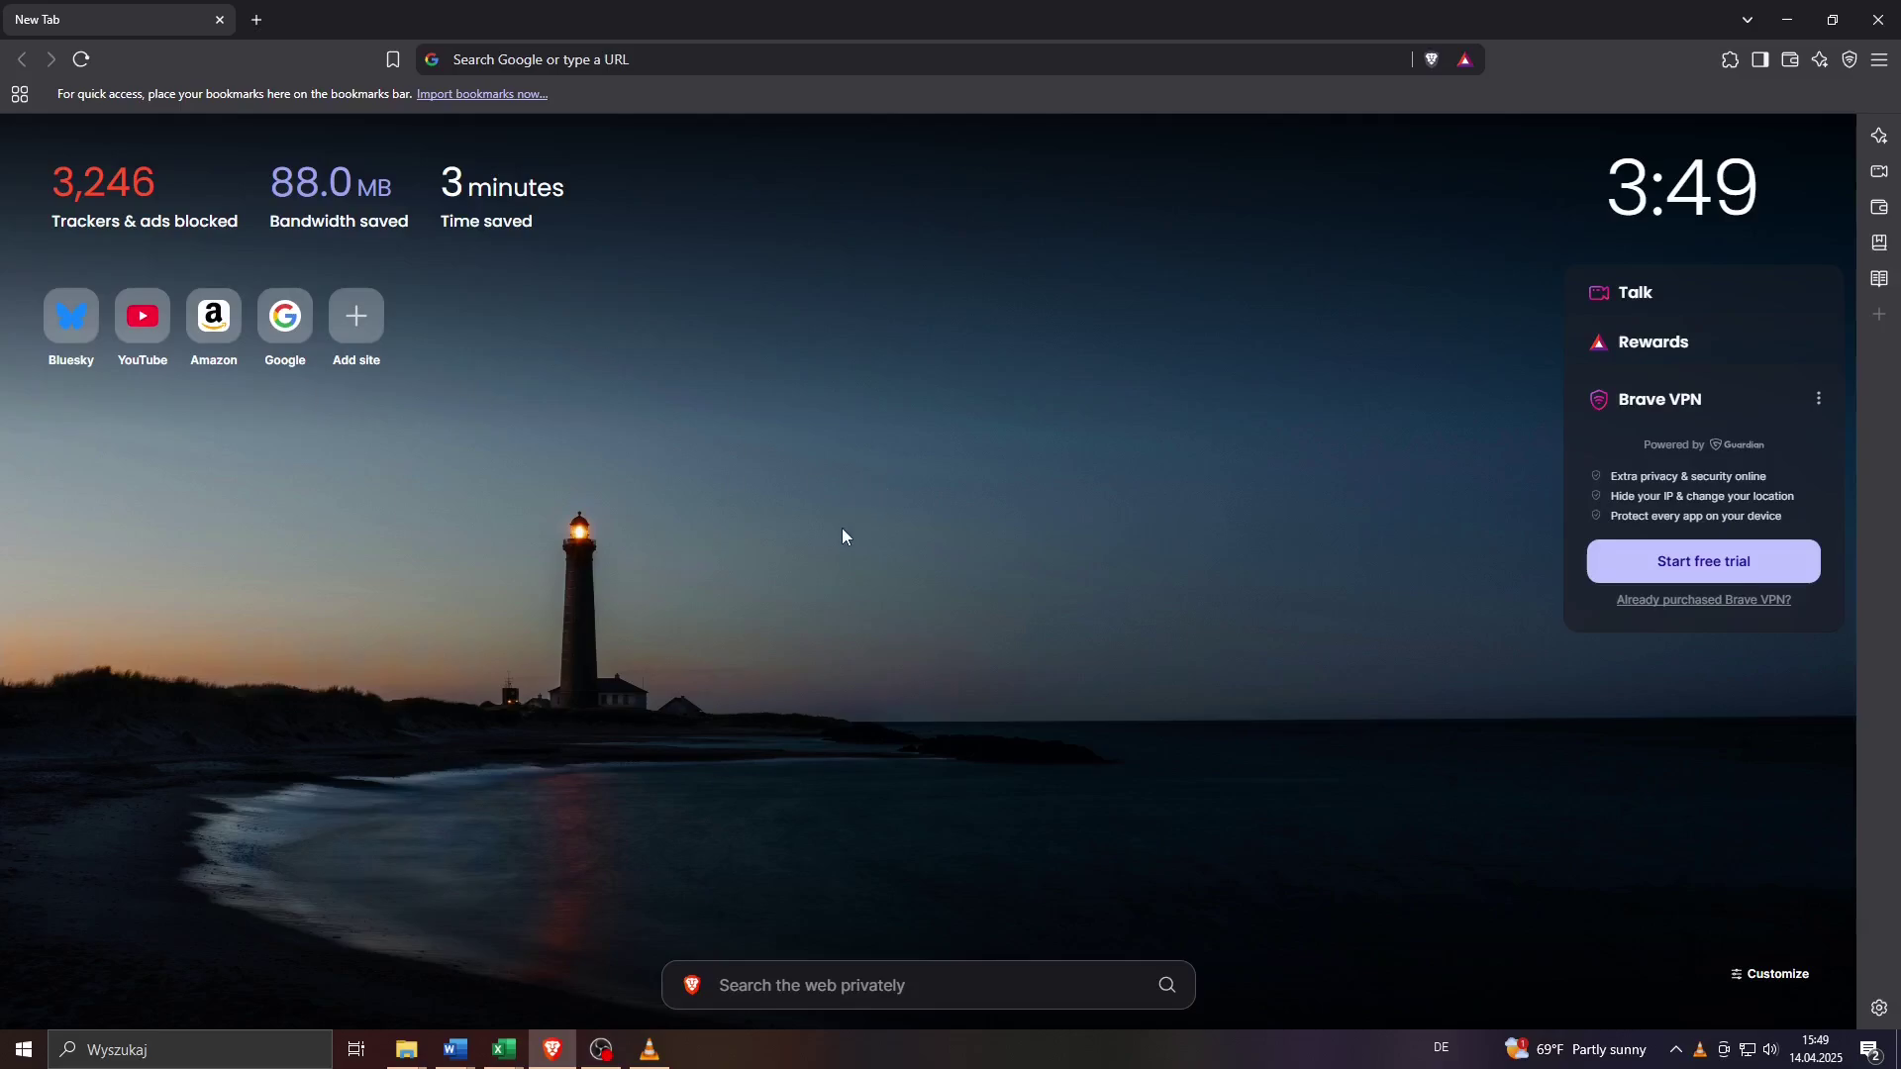
Step: Open the extensions management page to view the list of all installed extensions
mouse_move(1820, 351)
left_click(1881, 60)
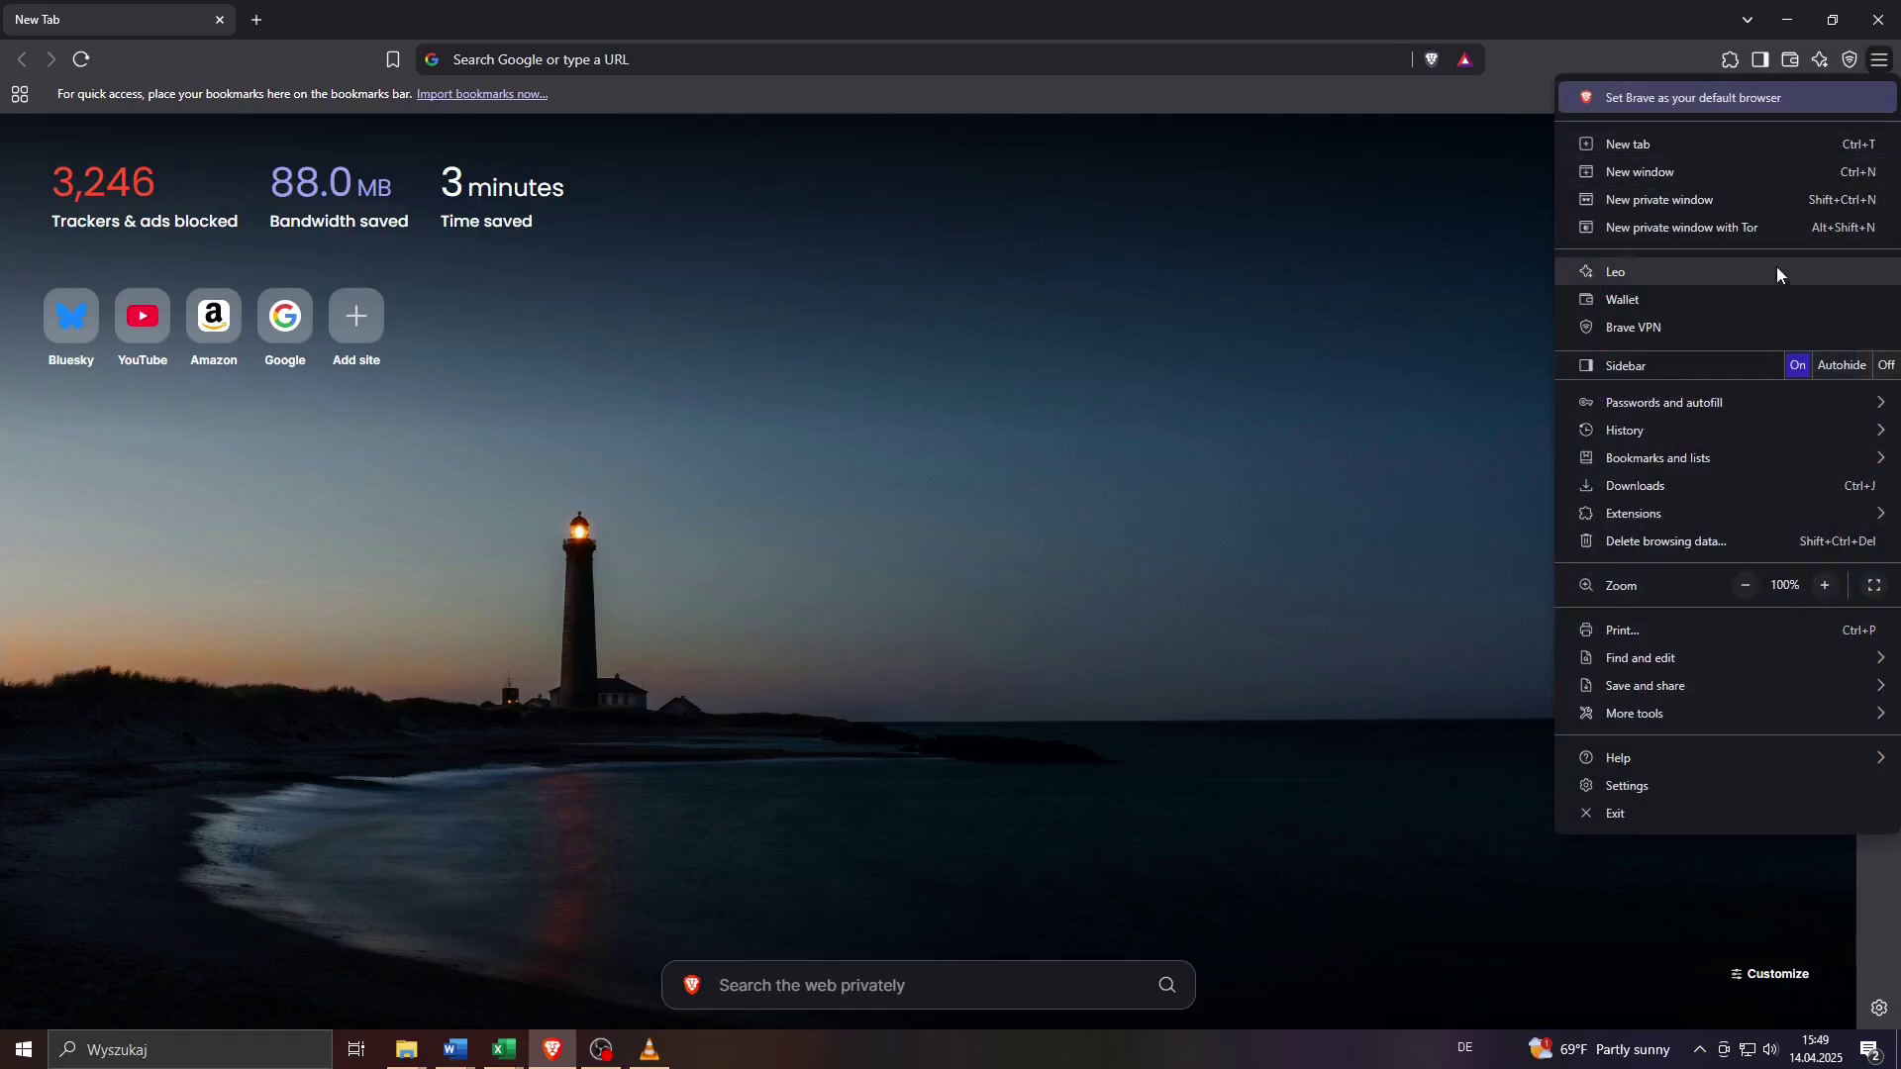
mouse_move(1659, 510)
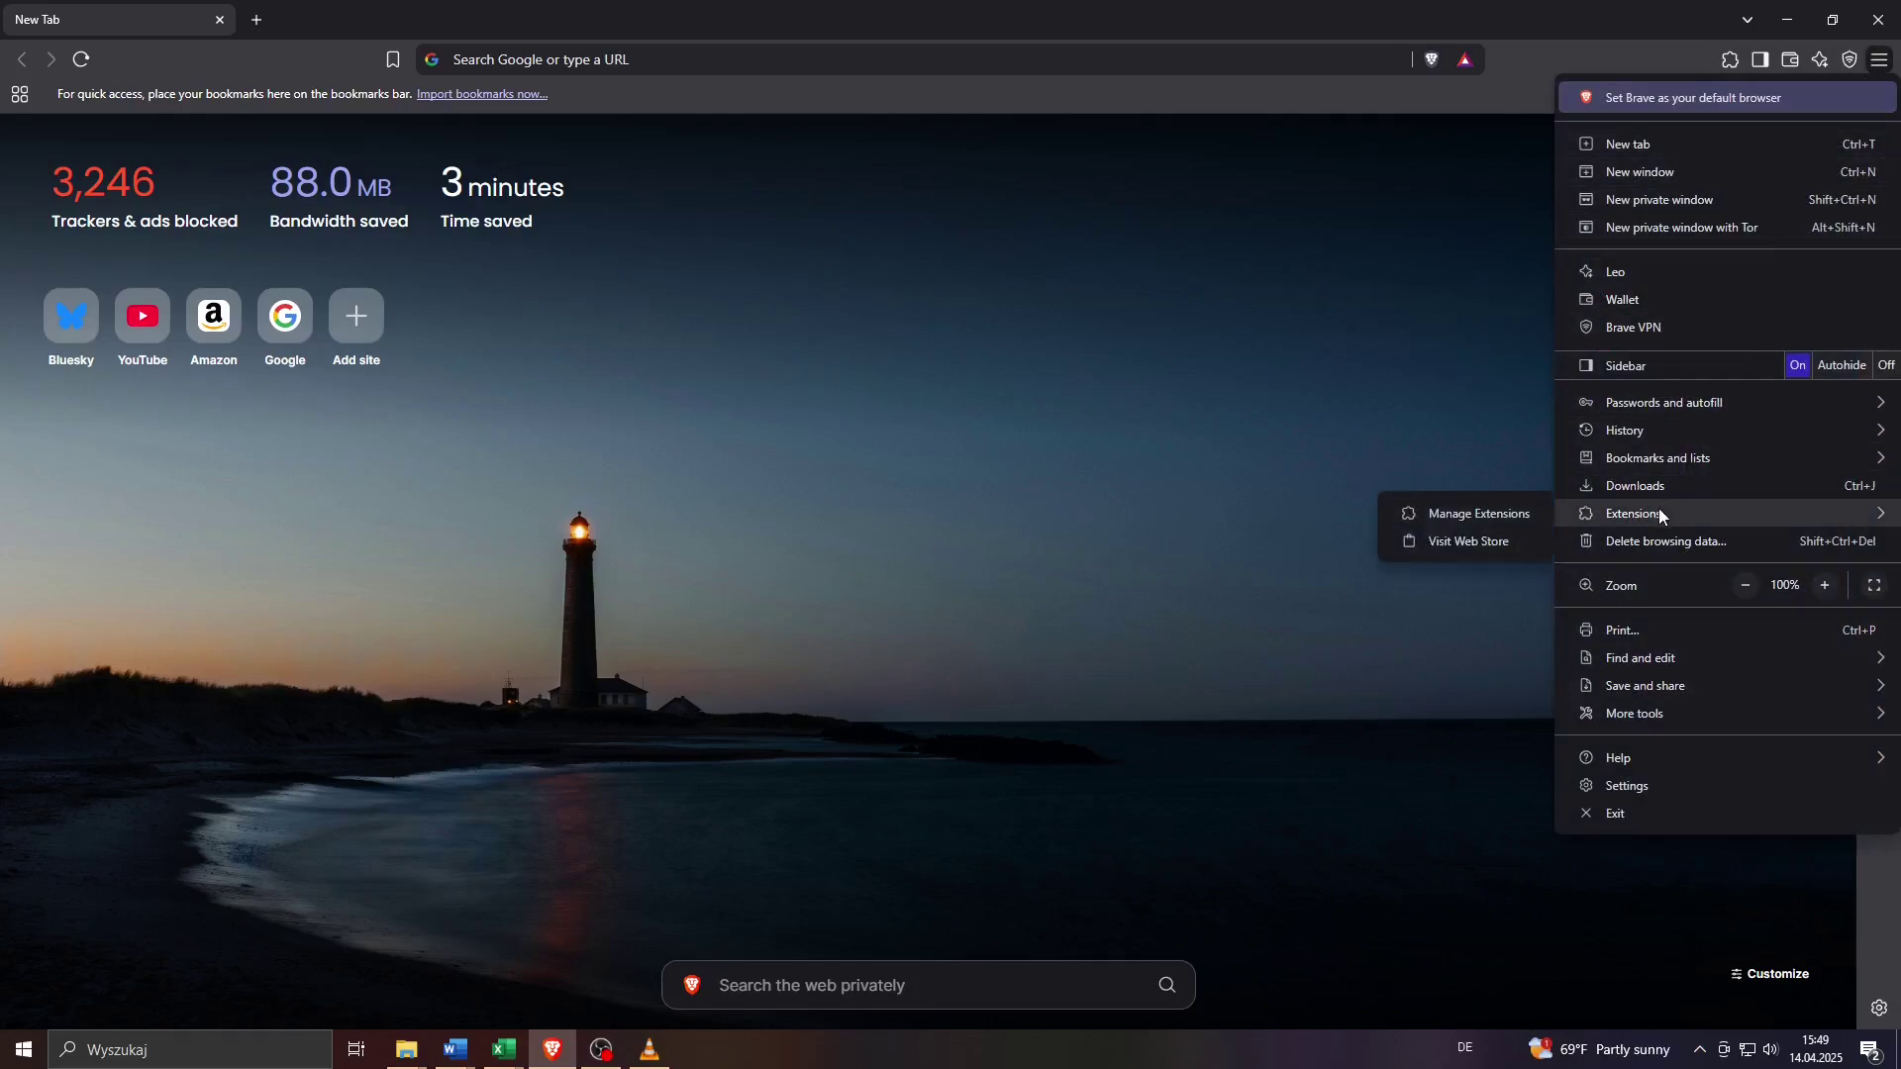
left_click(1402, 519)
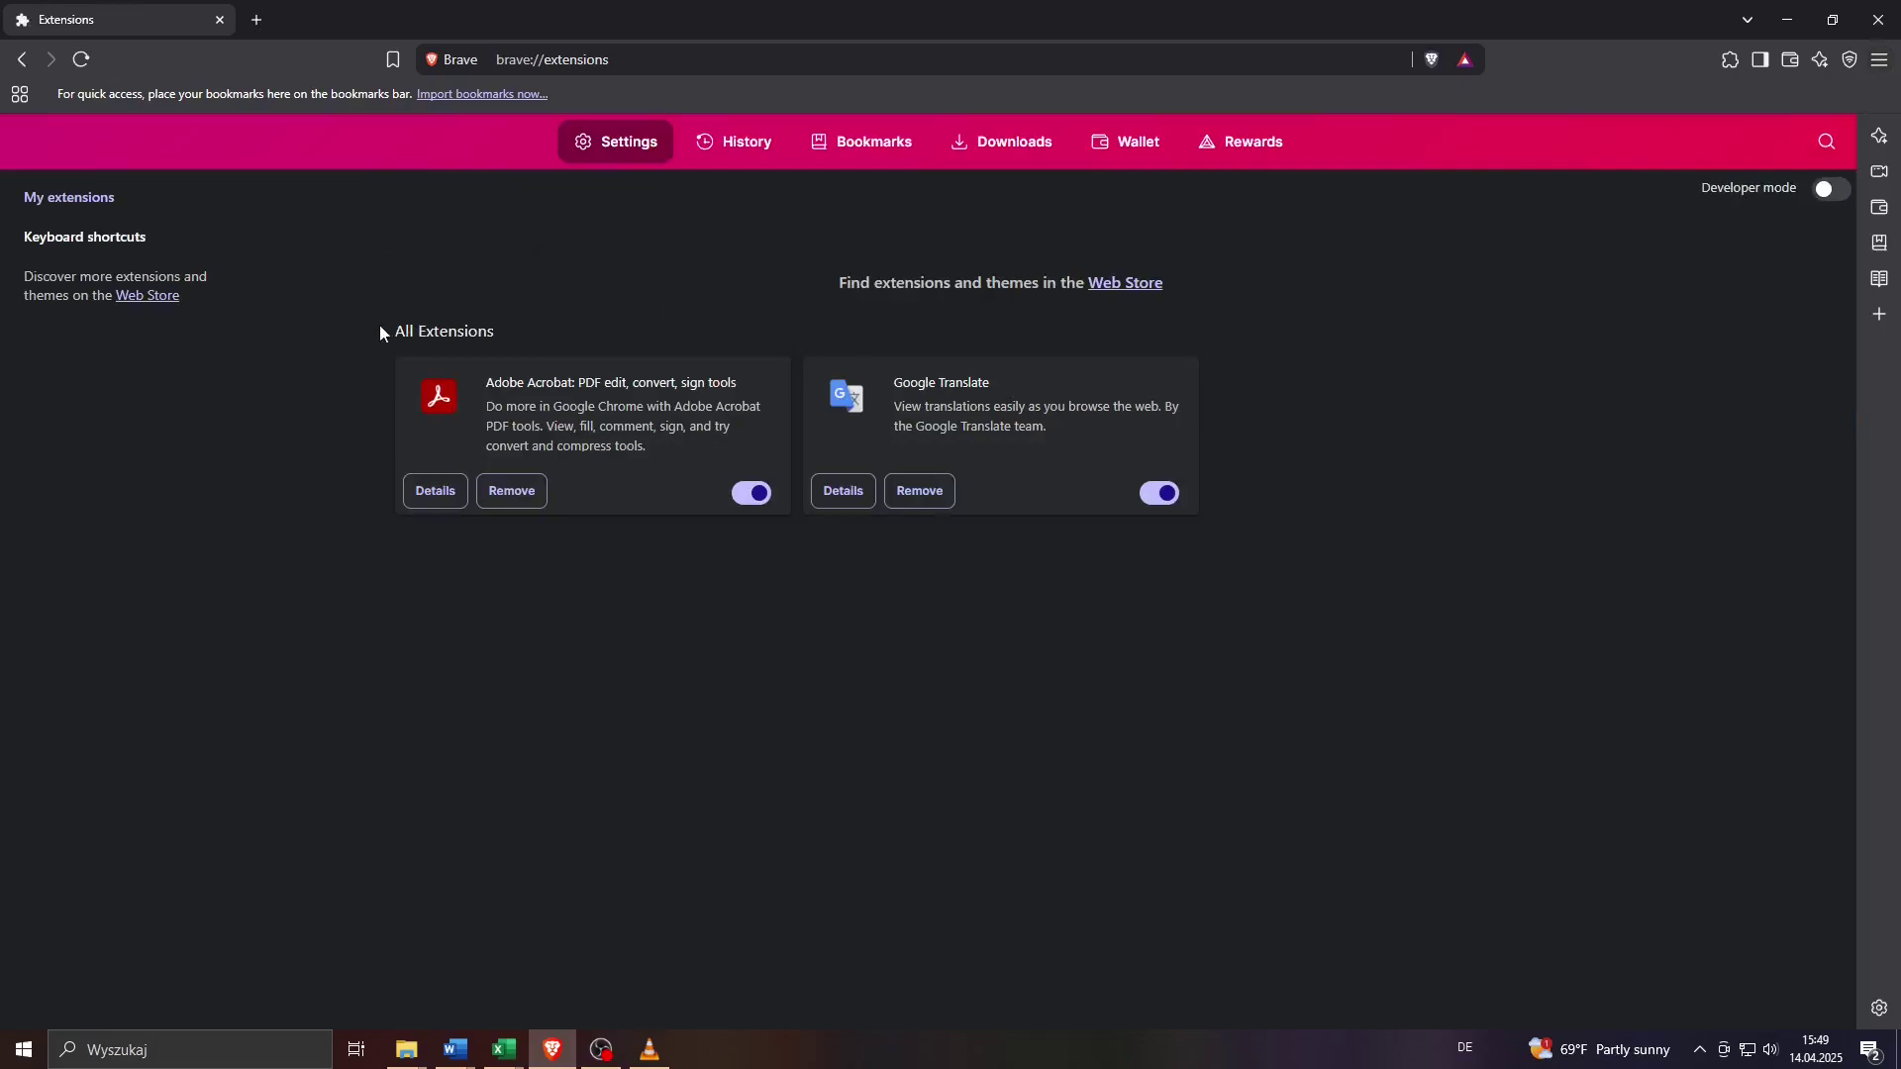
left_click_drag(379, 326, 504, 329)
left_click(505, 332)
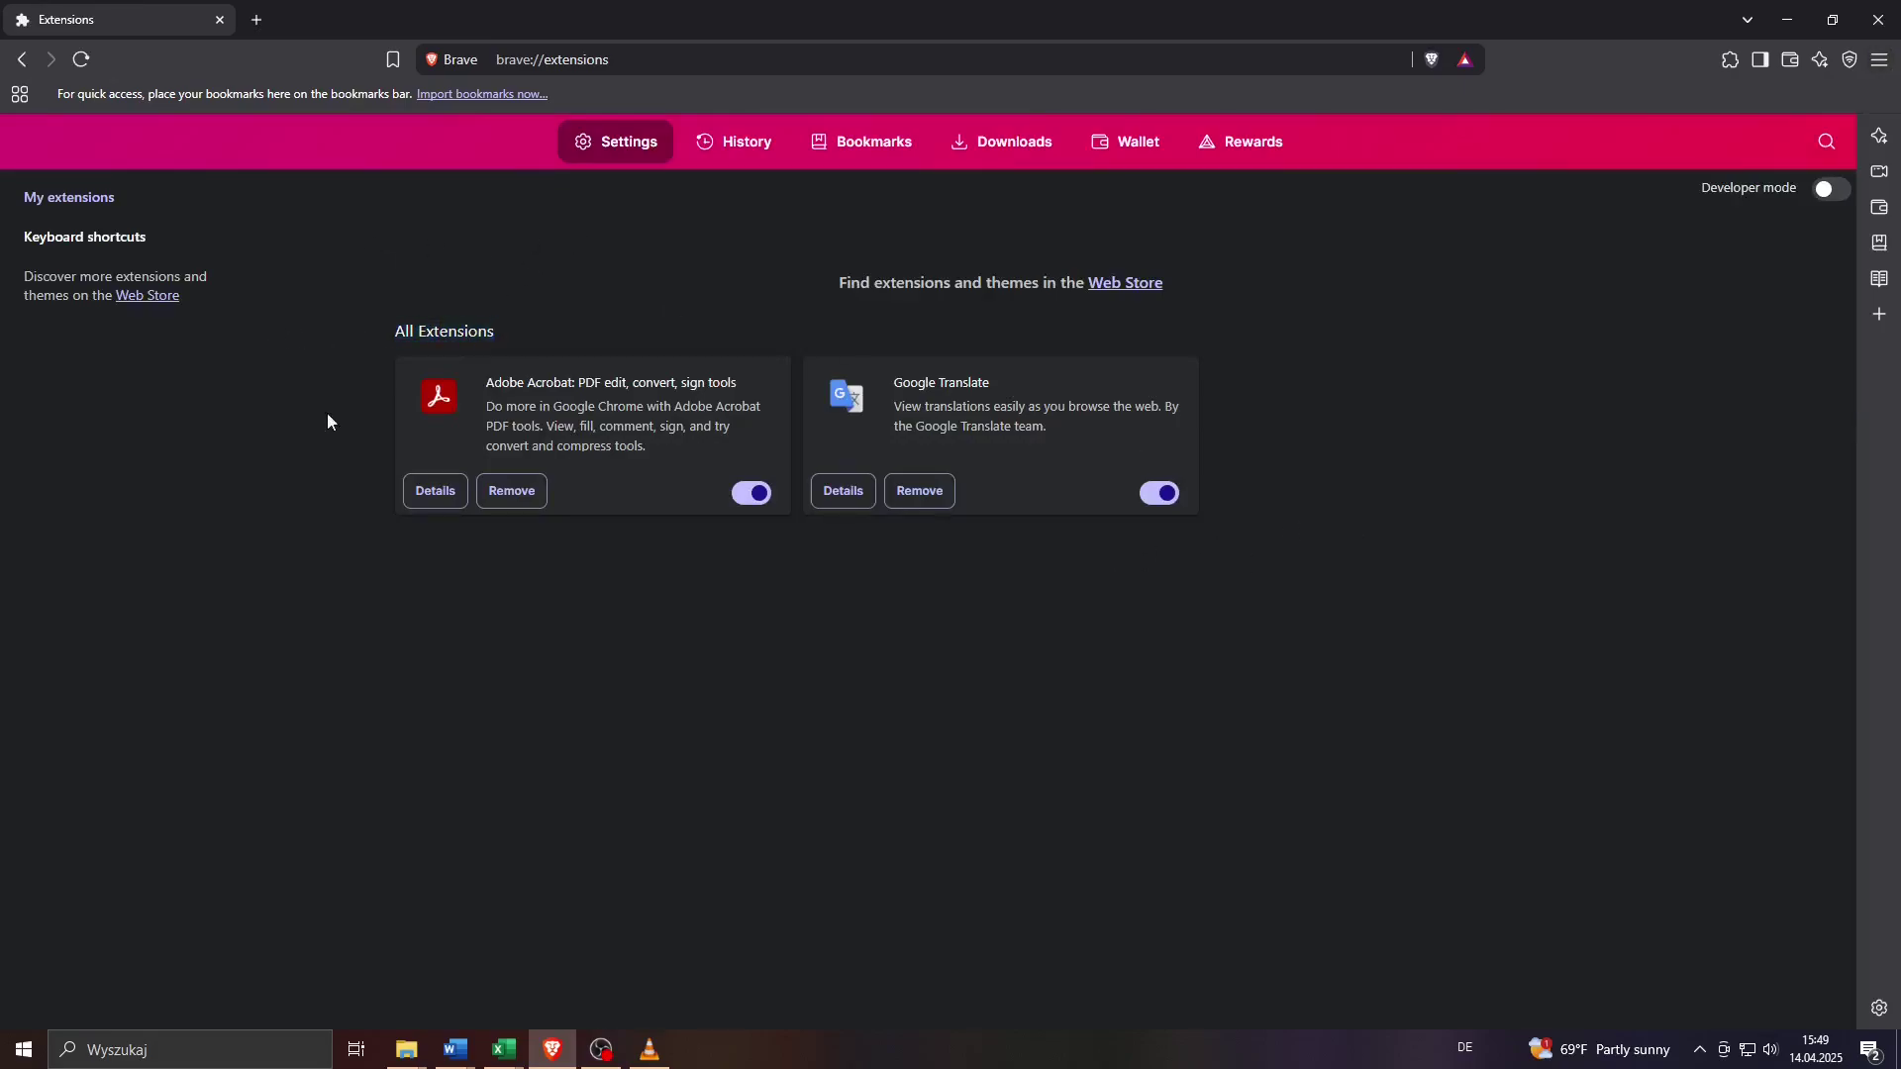
Step: Turn off the Adobe Acrobat and Google Translate extensions, and start removing Google Translate but cancel the removal
left_click(733, 494)
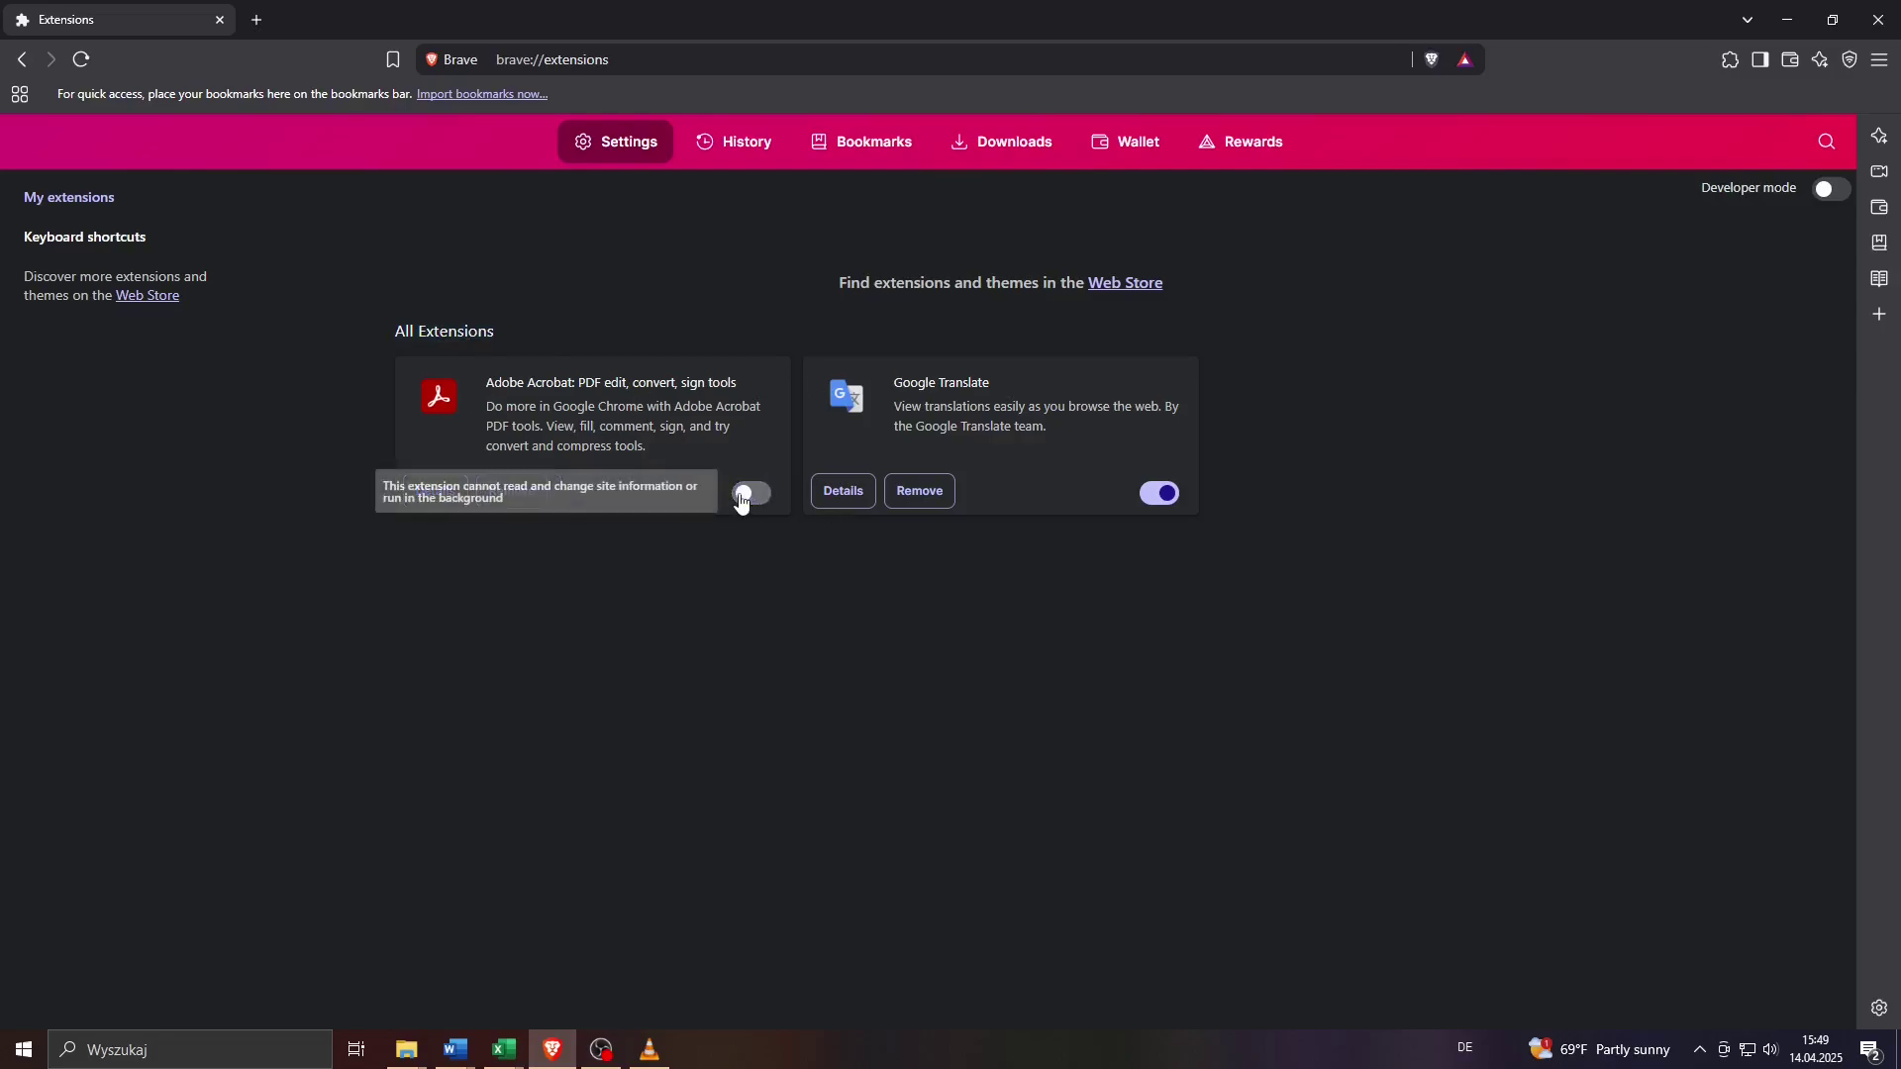
left_click(1148, 497)
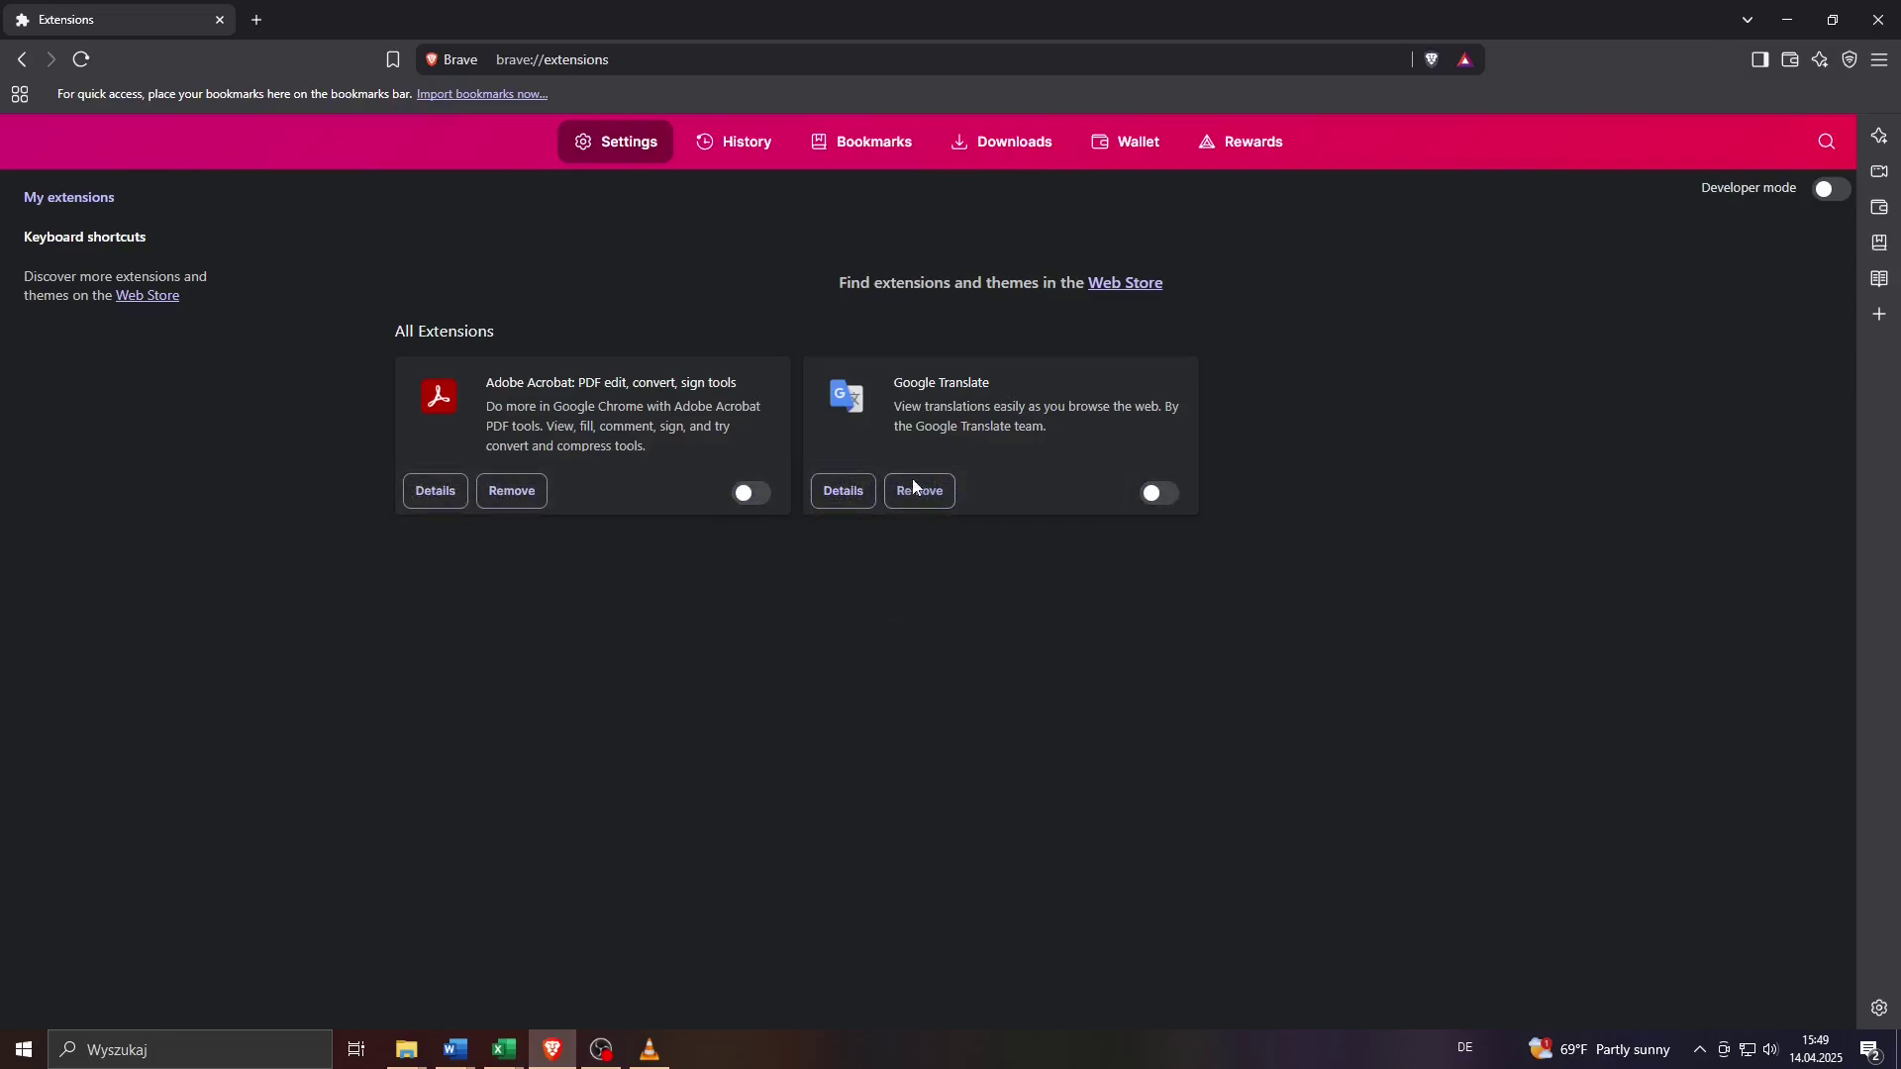
left_click(911, 492)
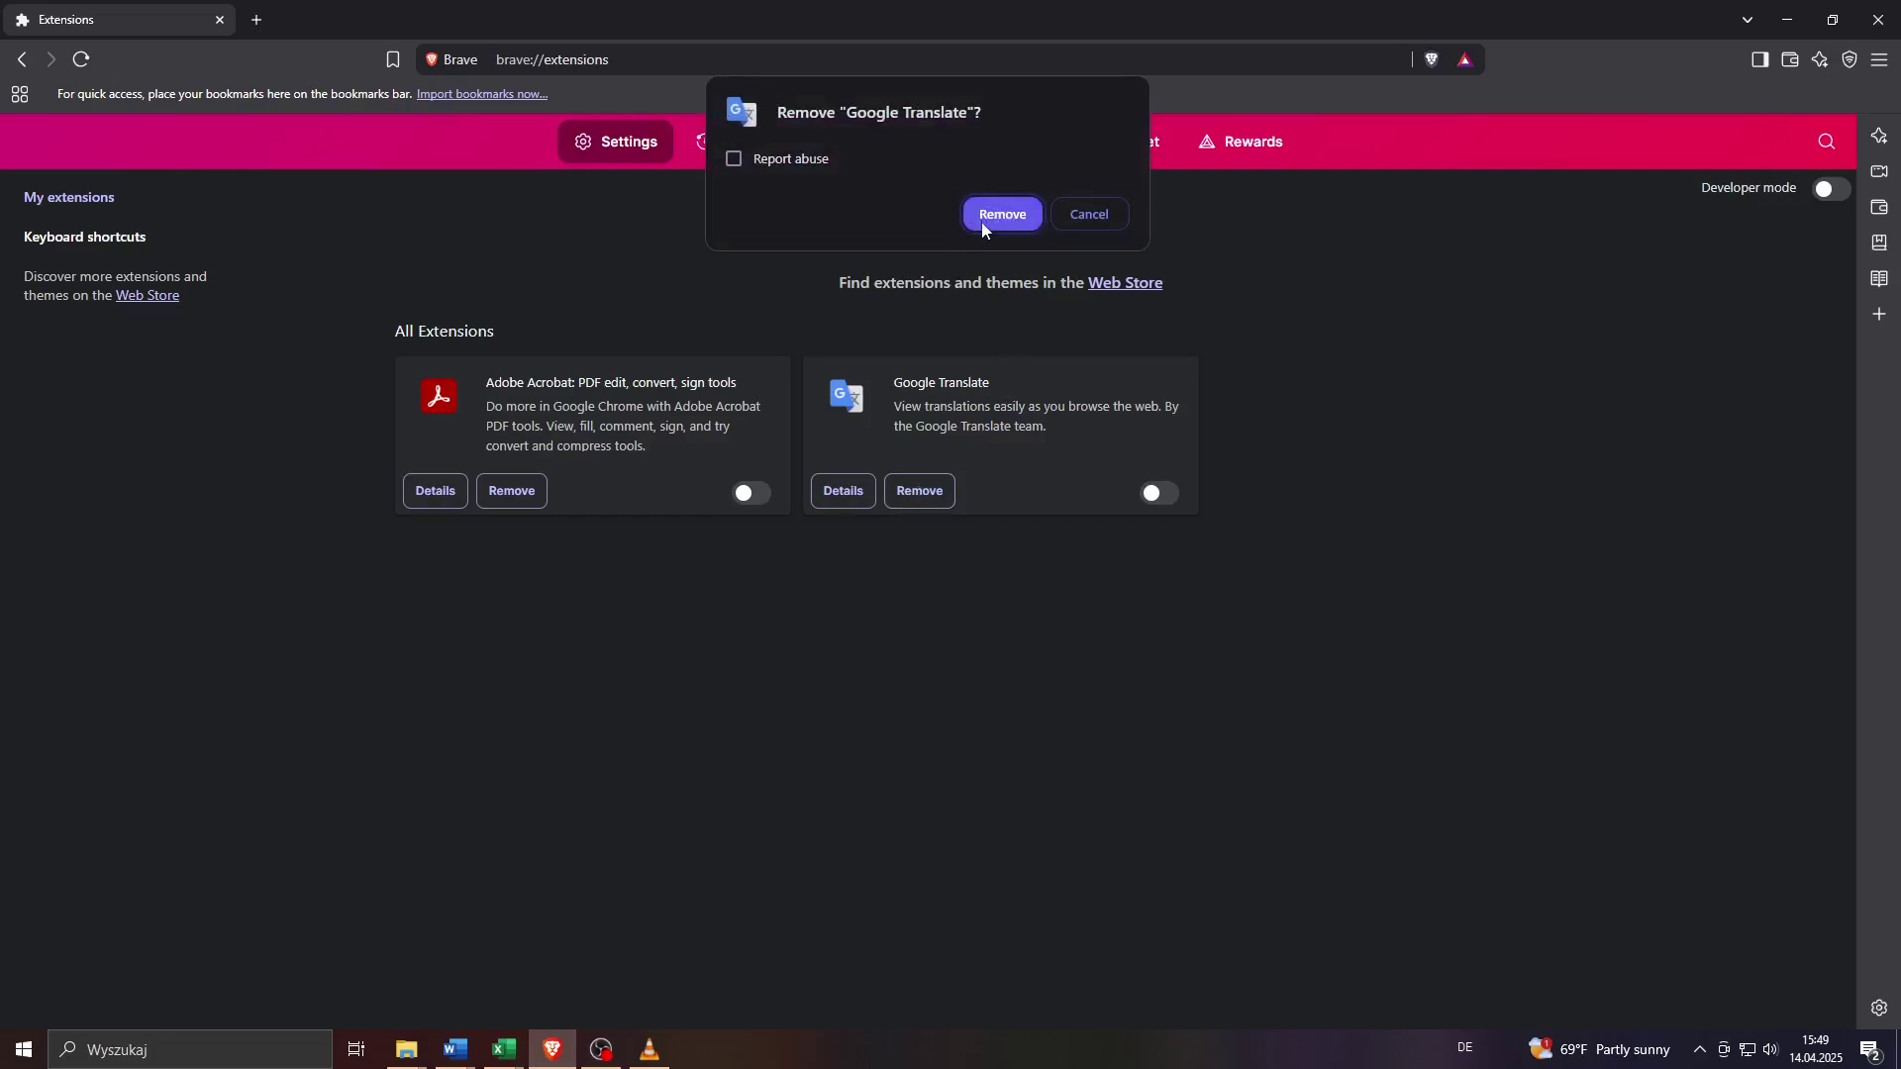
left_click(1095, 223)
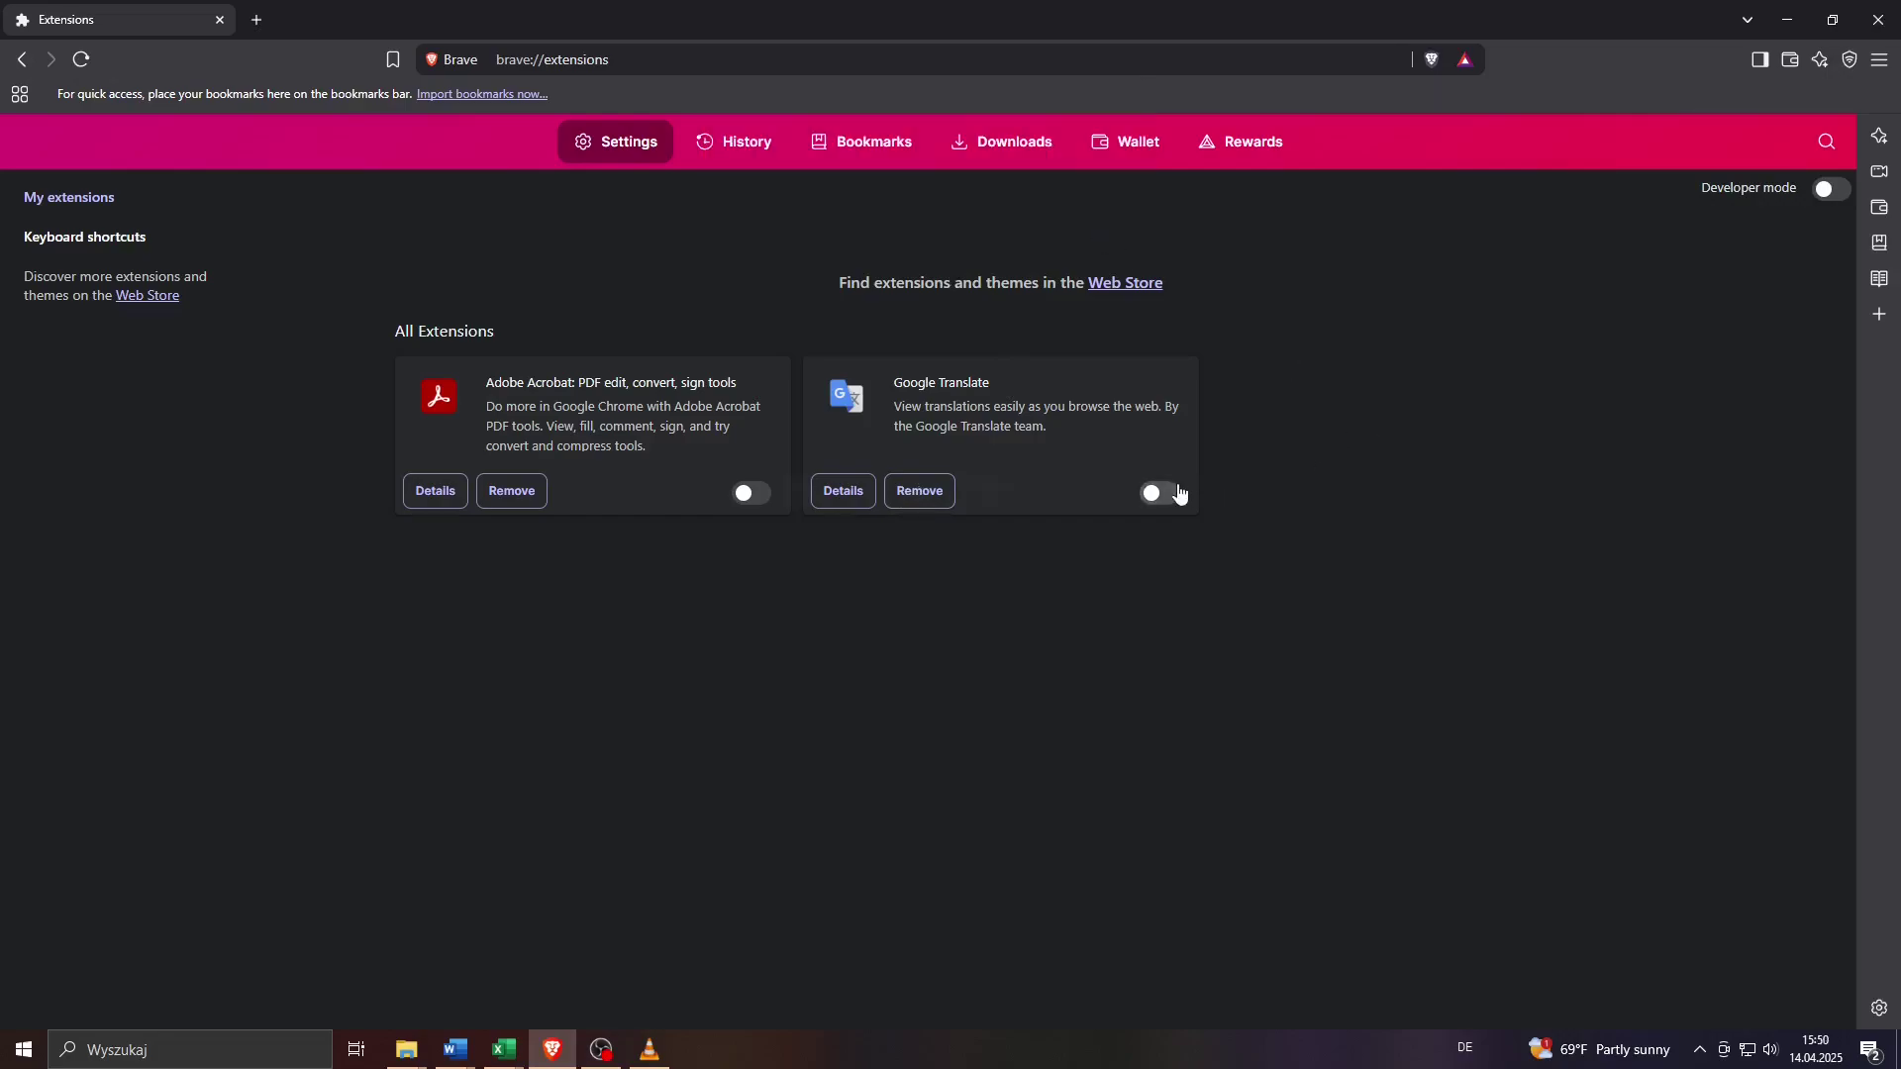
Step: Turn the Adobe Acrobat and Google Translate extensions back on and replace the extensions page with a new tab
left_click(752, 493)
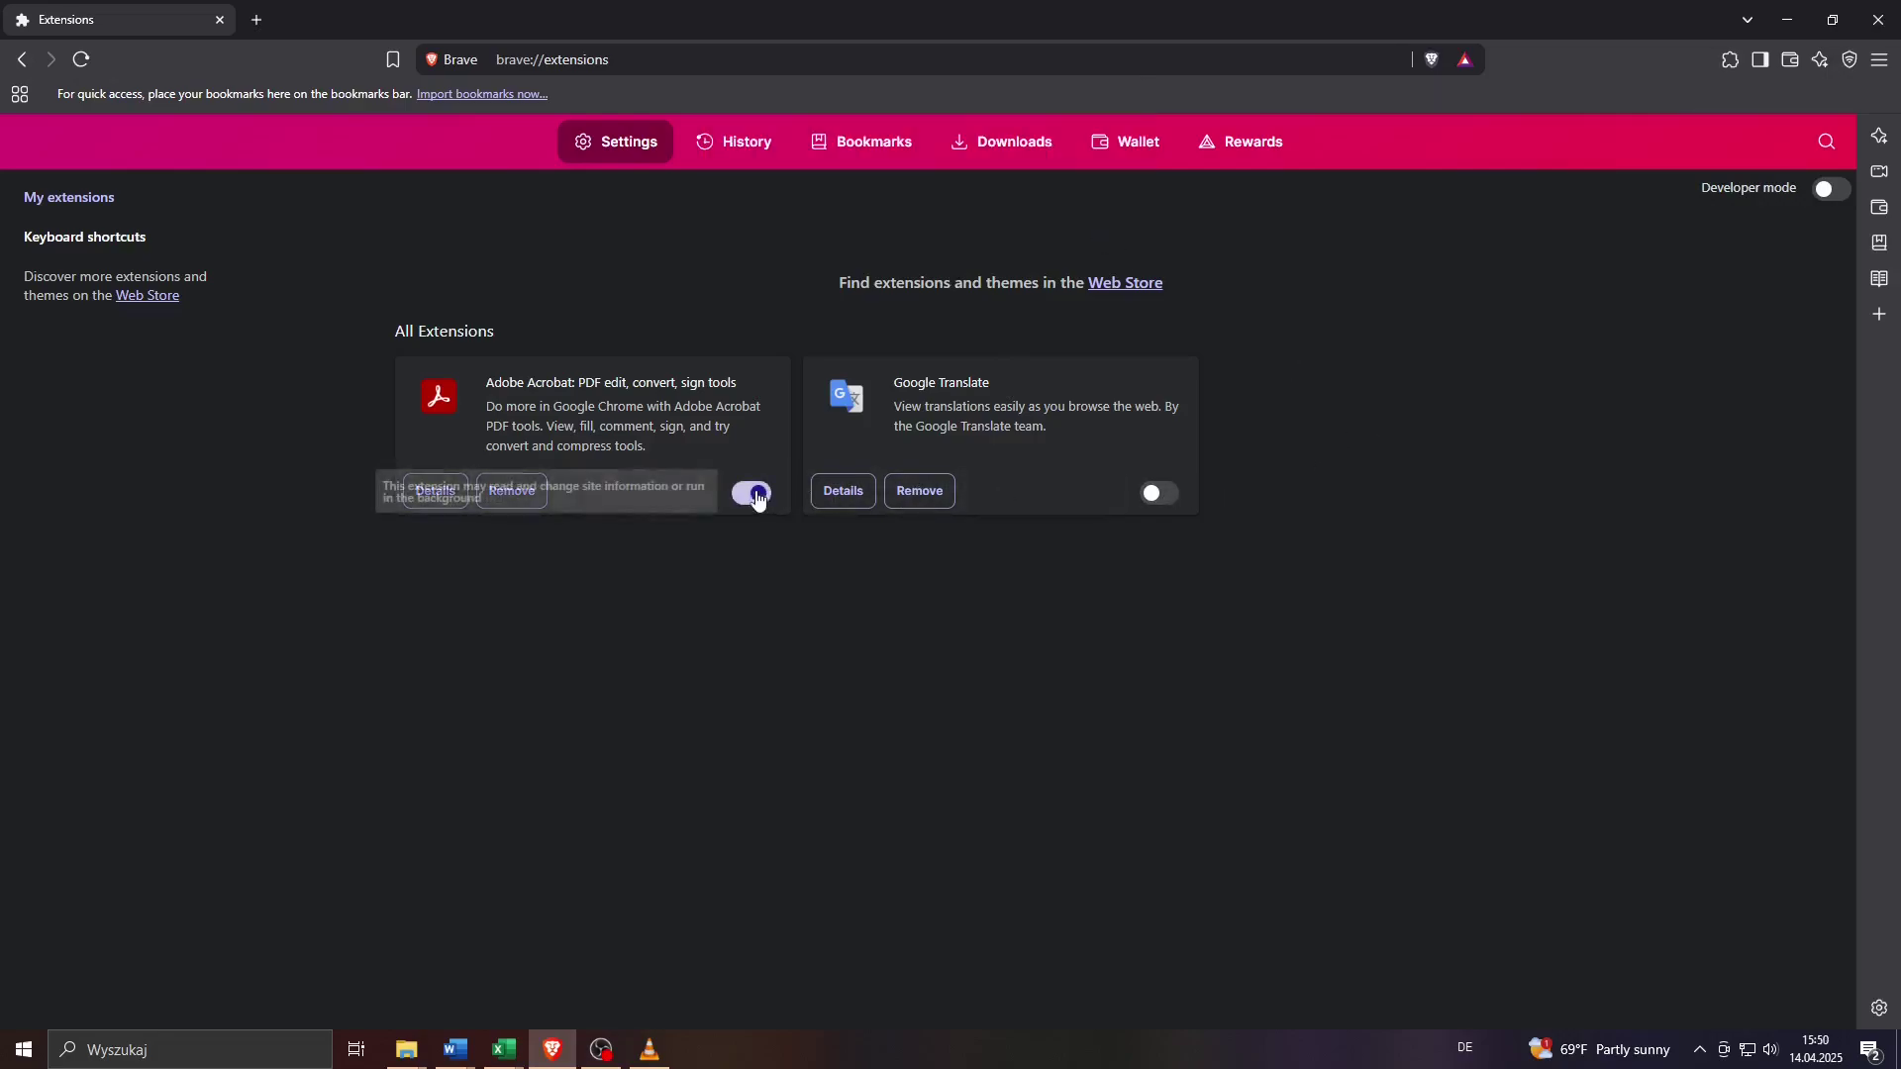
left_click(1160, 494)
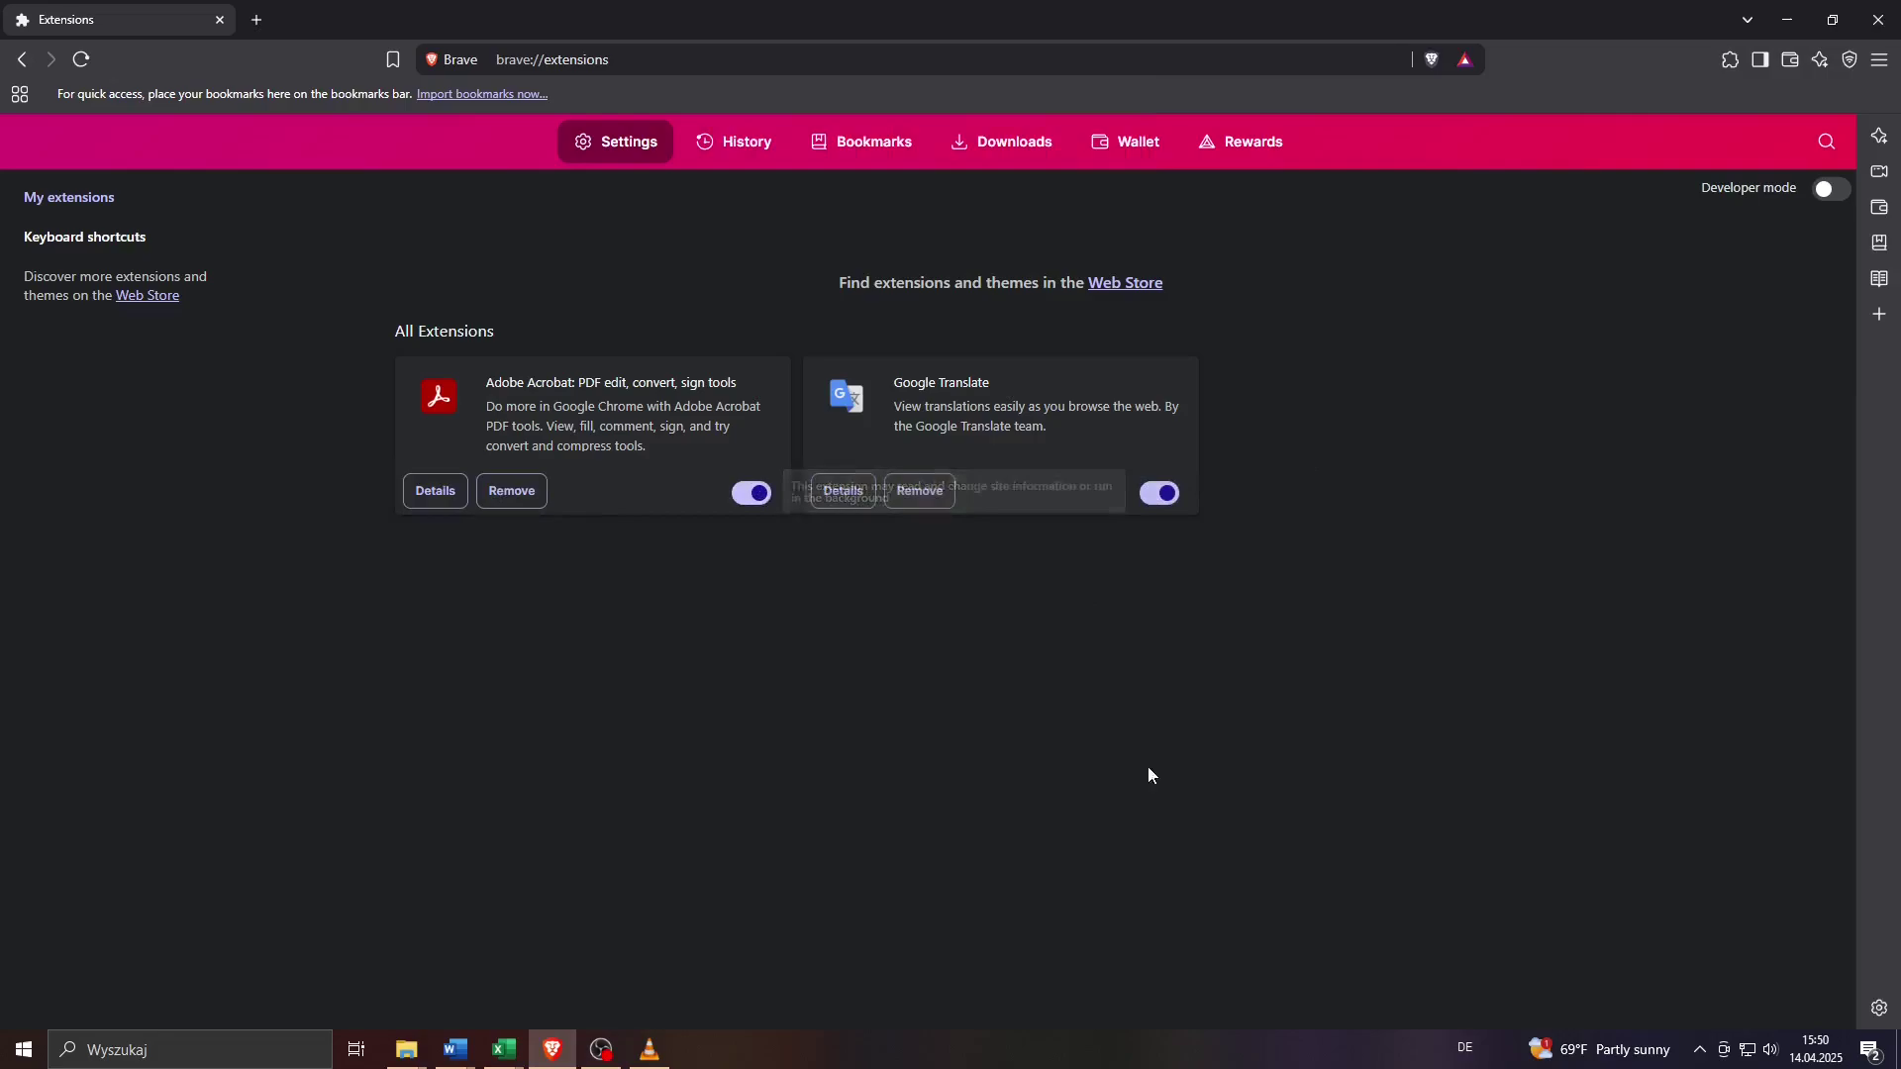
left_click(257, 20)
left_click(220, 19)
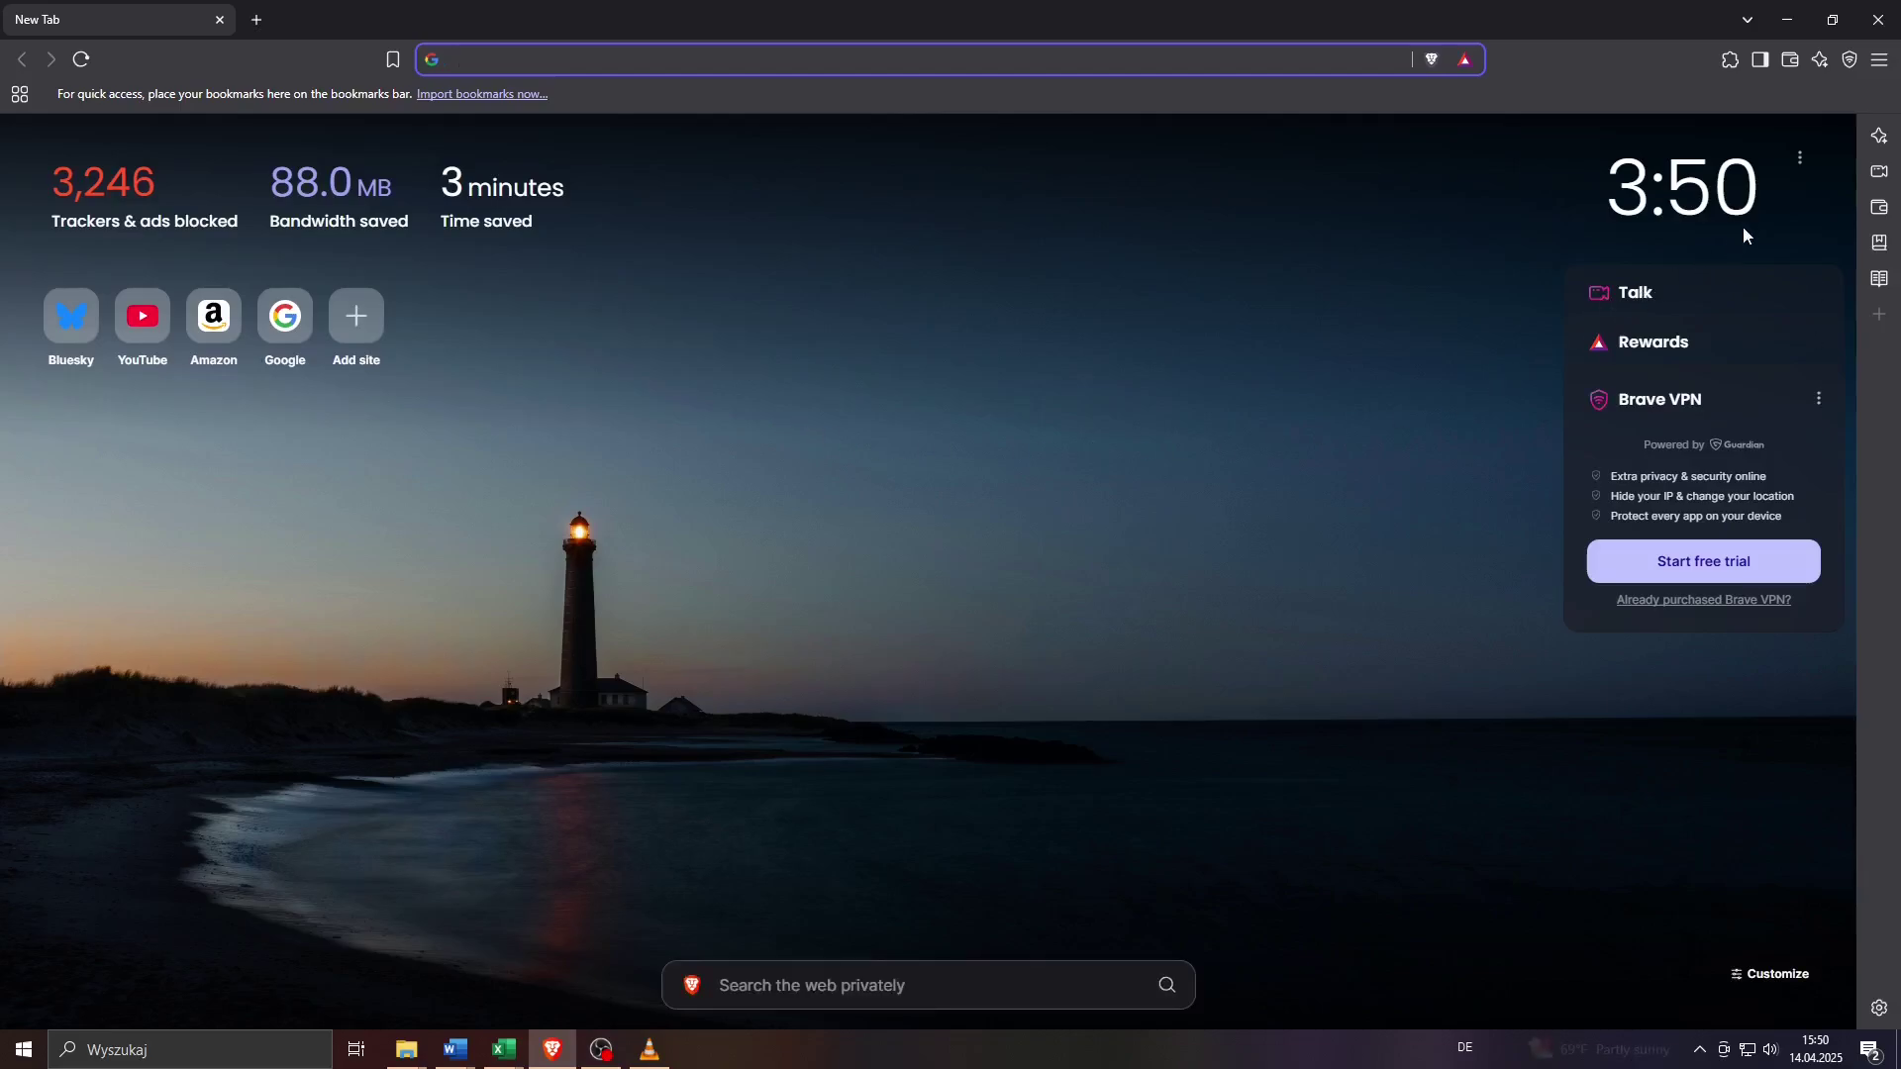
Step: Open the options for deleting browsing data and set the time range to All time
left_click(1881, 64)
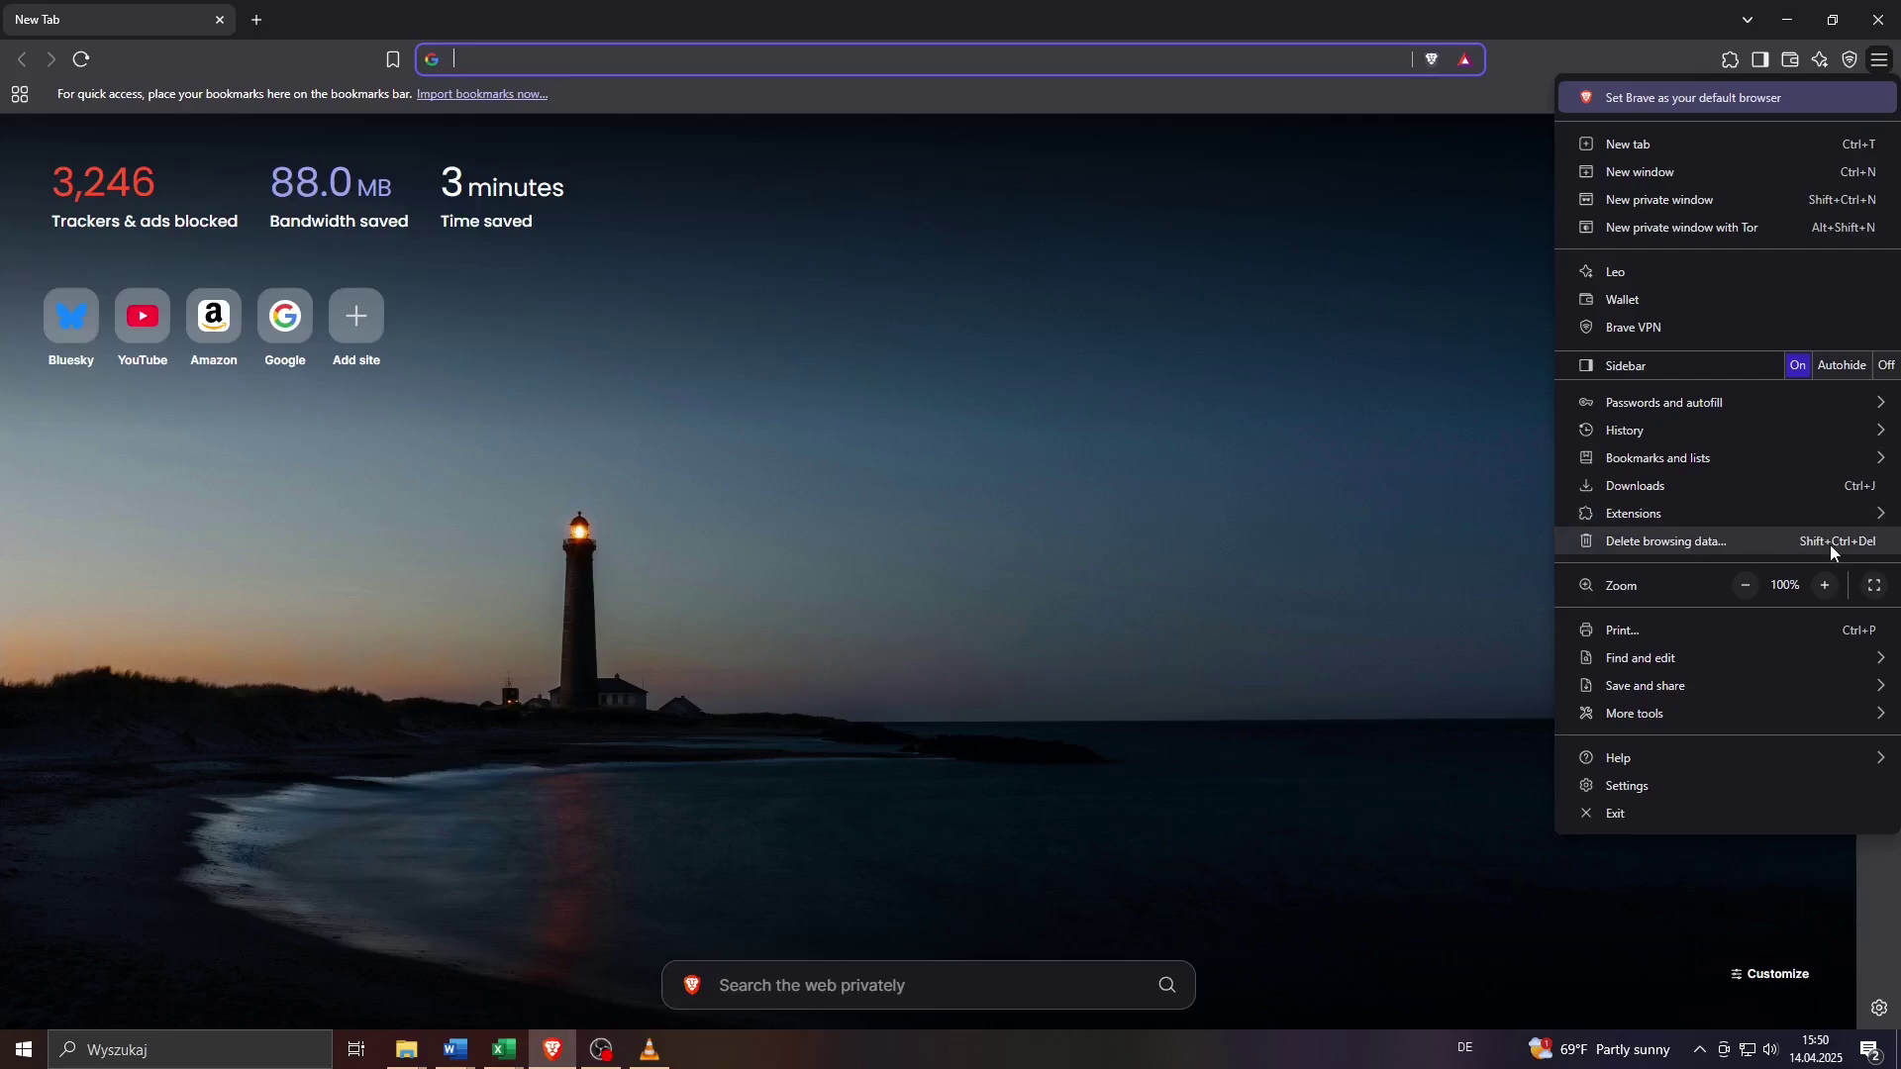
left_click(1712, 544)
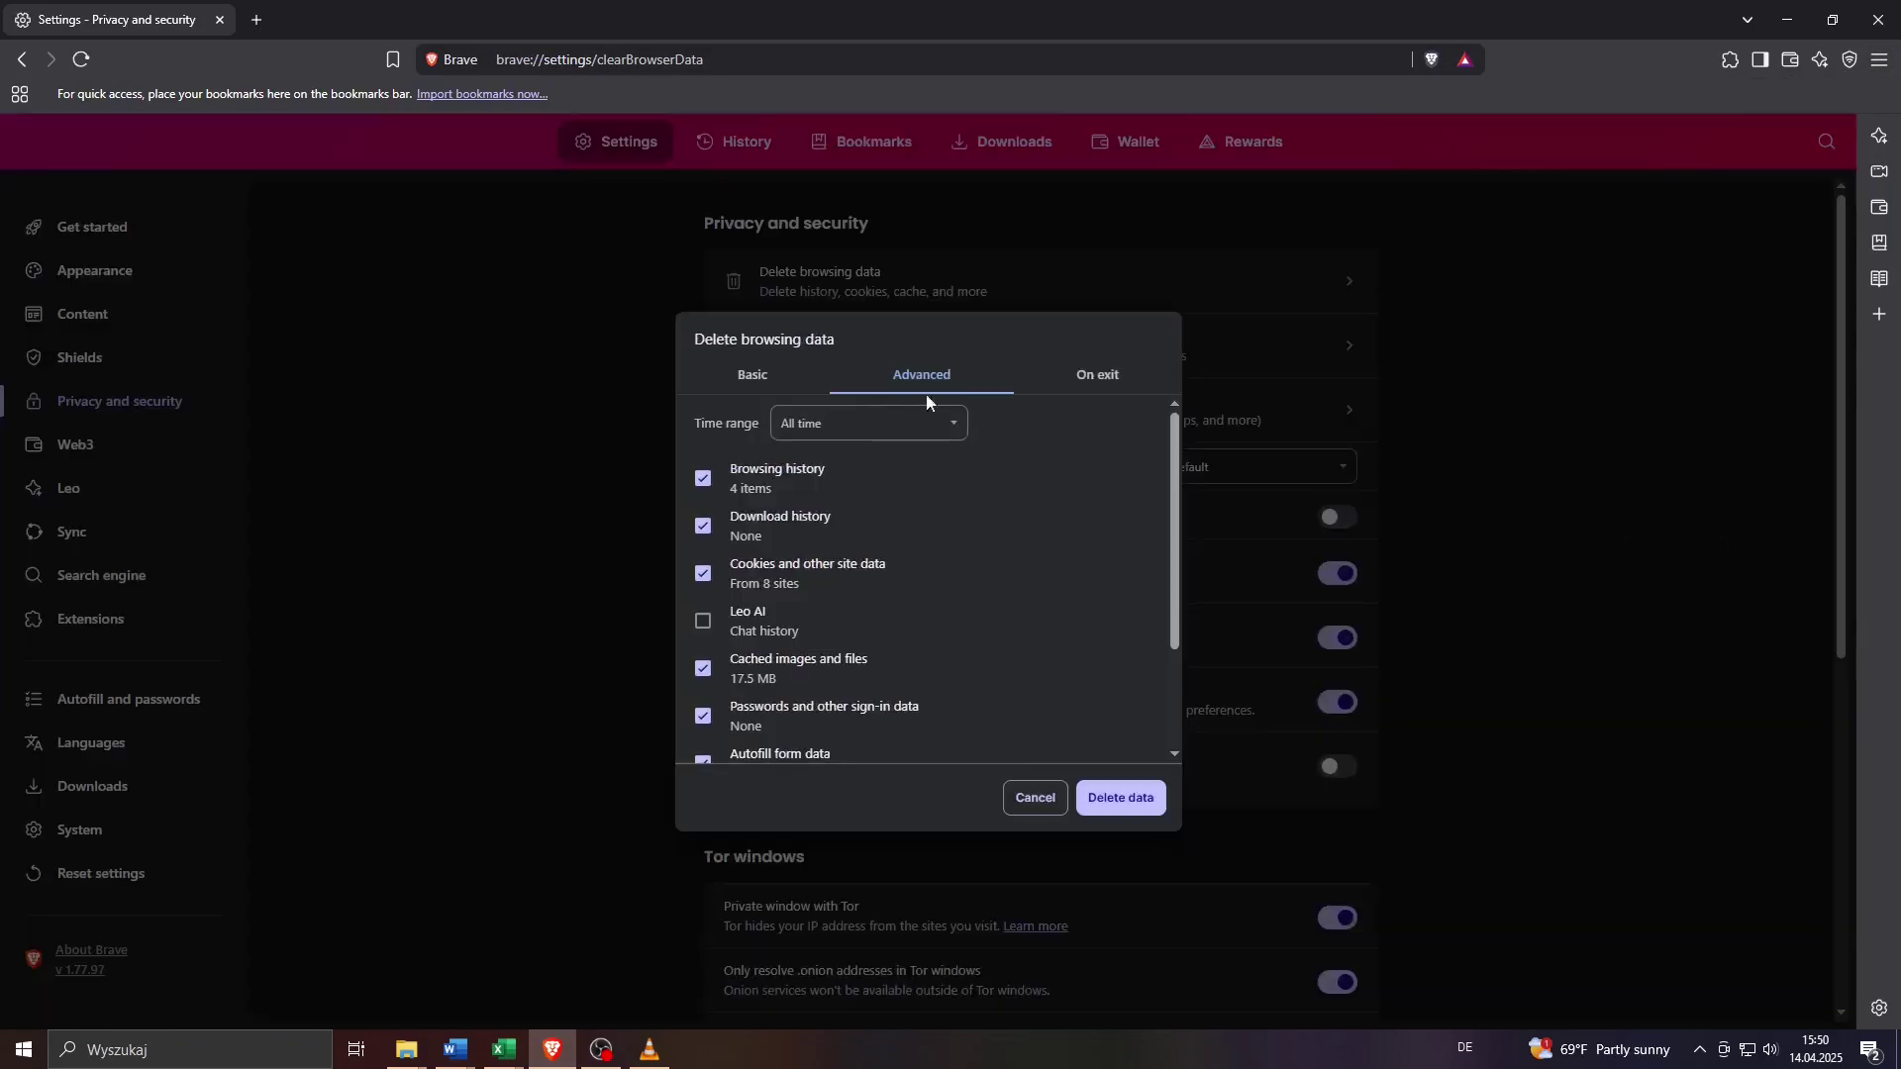
mouse_move(710, 419)
left_mouse_down()
mouse_move(761, 422)
mouse_move(681, 428)
left_mouse_up()
left_click(838, 435)
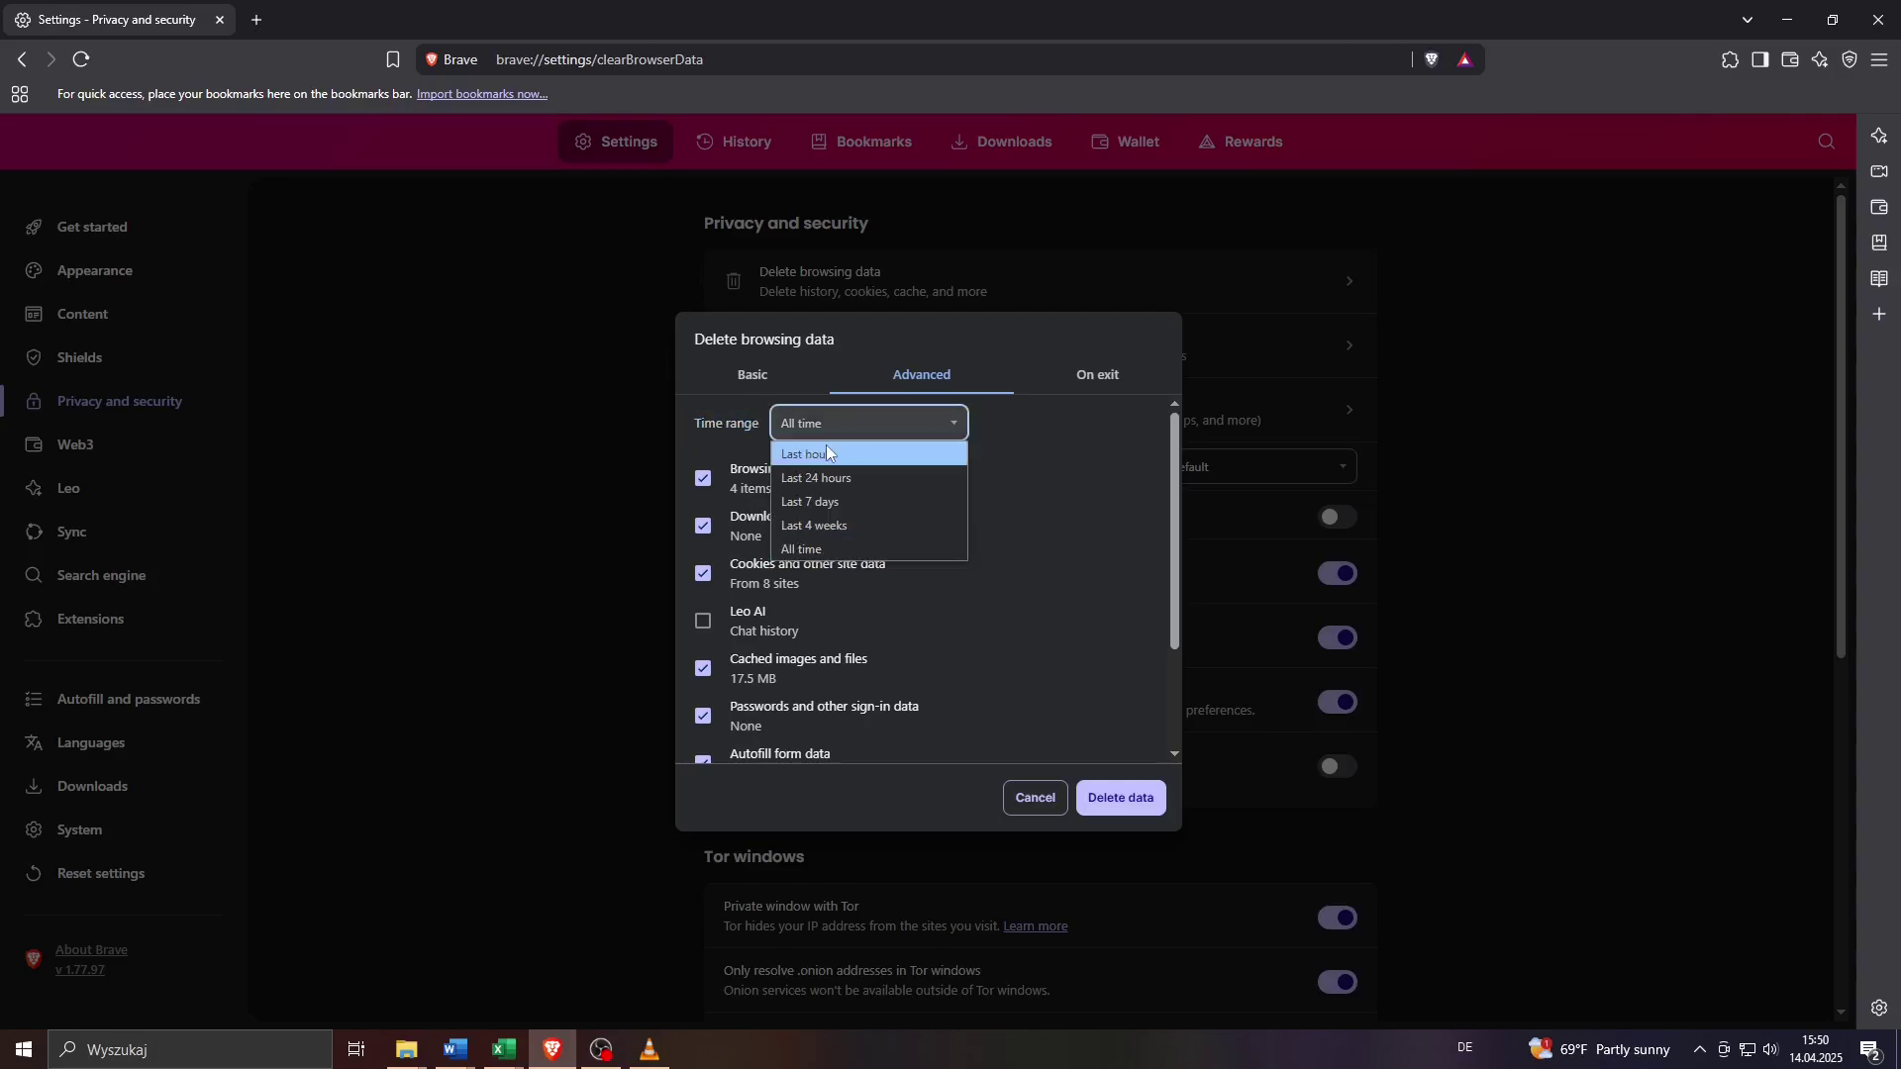
left_click(813, 546)
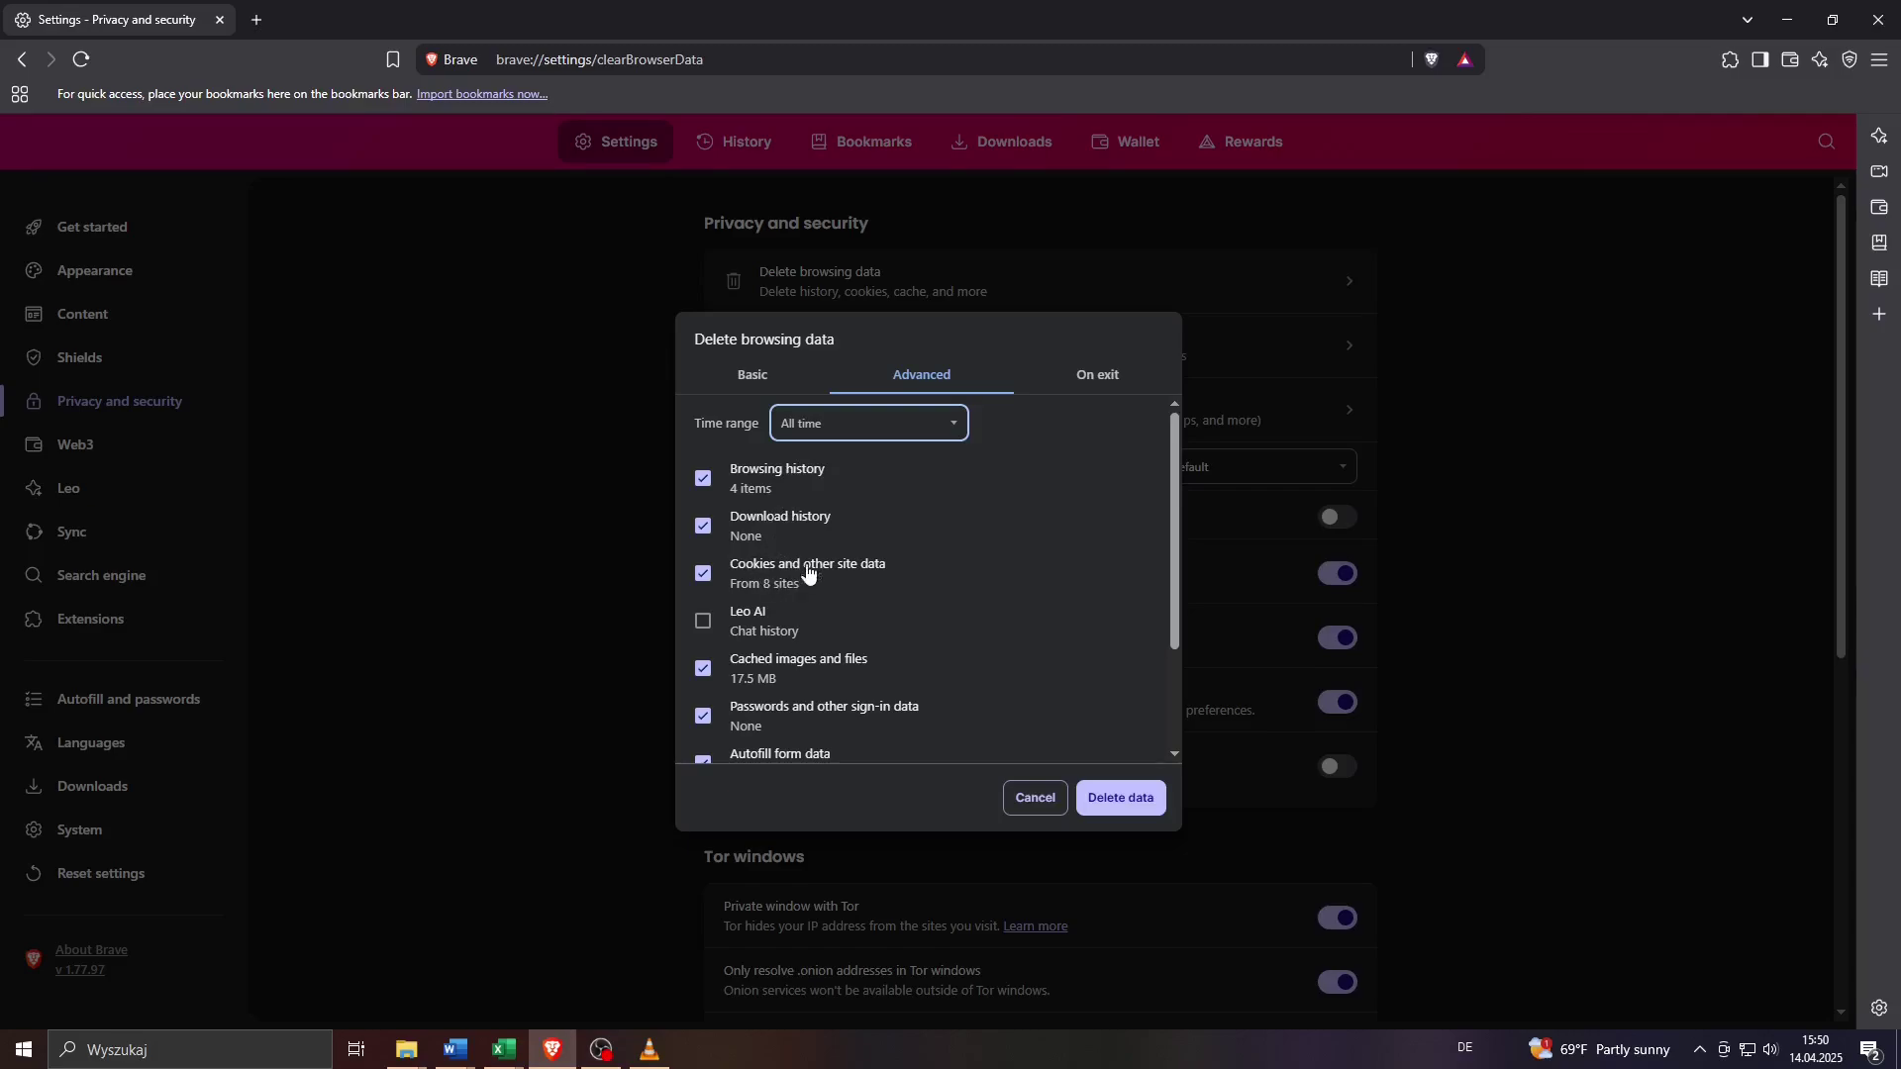
Step: Uncheck and recheck Browsing history, Download history, Cookies and other site data, and Cached images and files
left_click(756, 483)
left_click(756, 489)
left_click(758, 520)
left_click(758, 520)
left_click(766, 570)
left_click(766, 570)
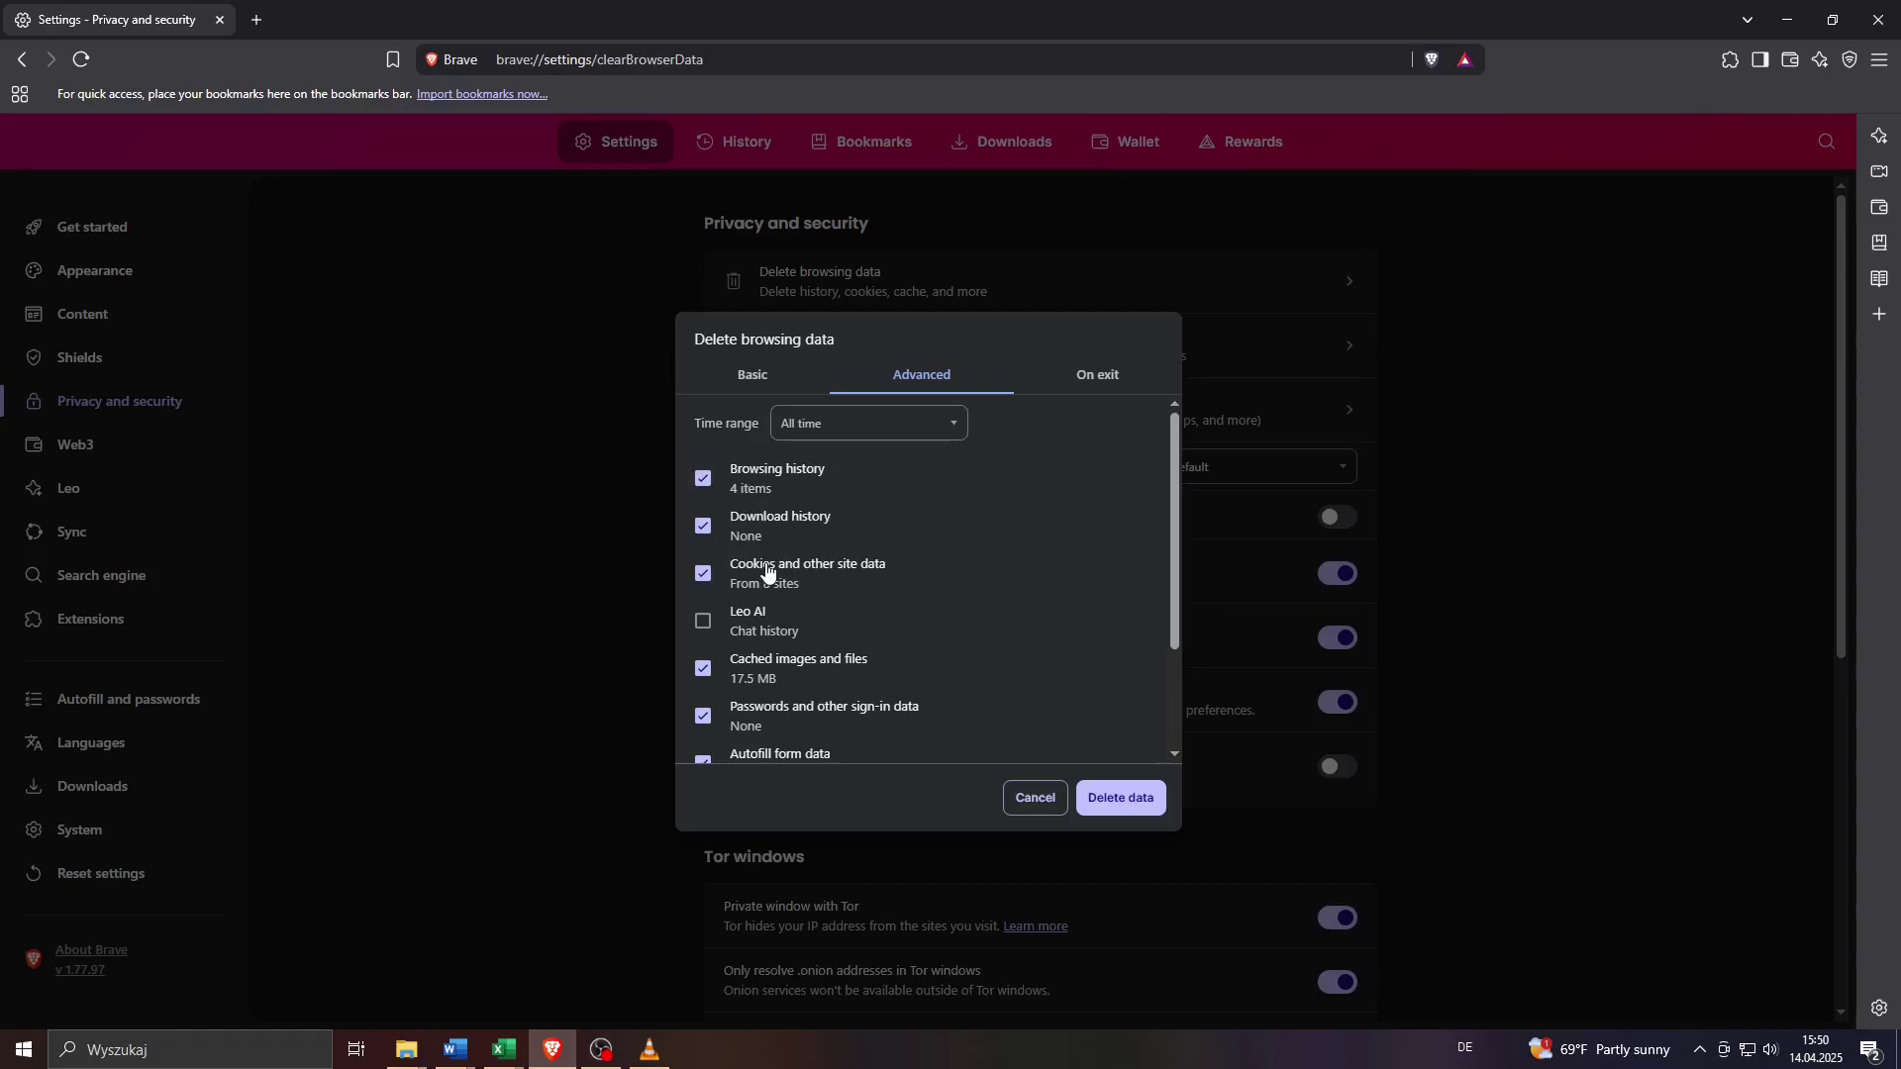
left_click(749, 673)
left_click(749, 673)
Step: Close the browsing data settings tab and open the System settings page in a new tab
left_click(263, 20)
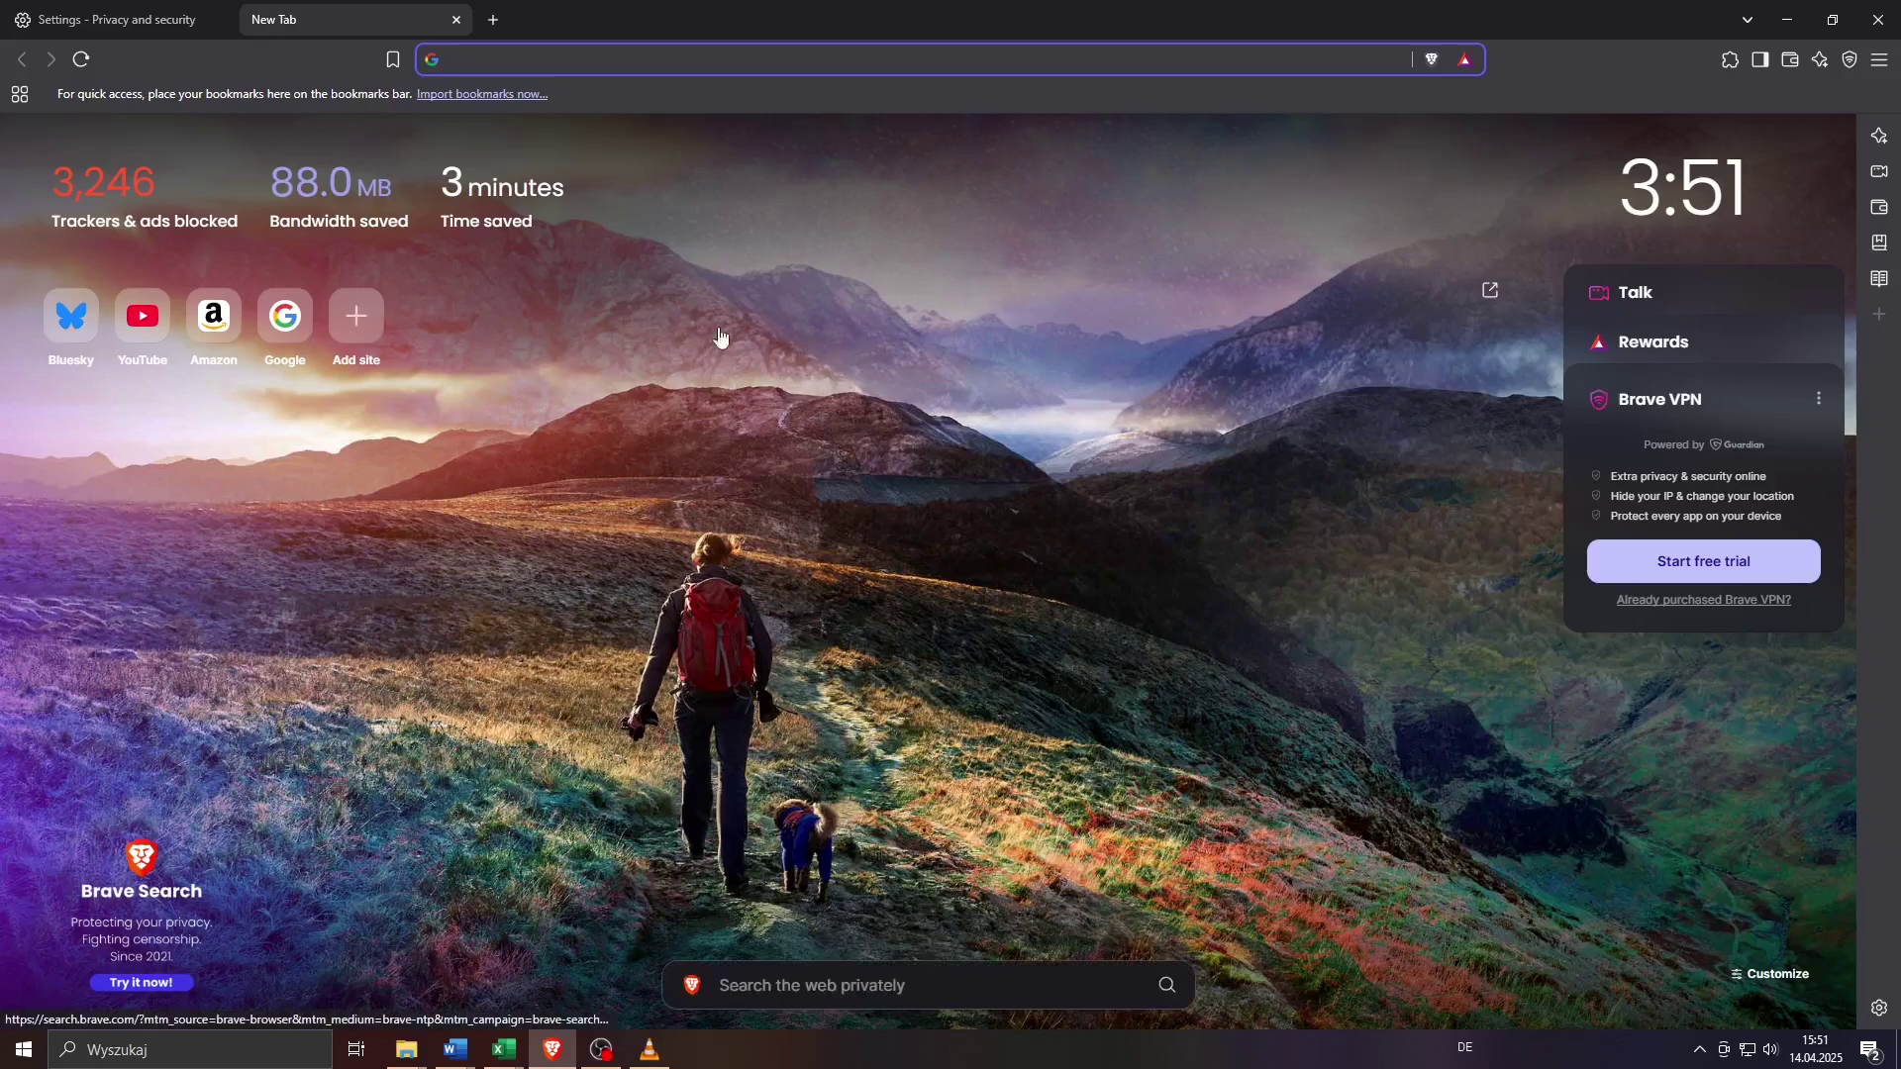
left_click(219, 21)
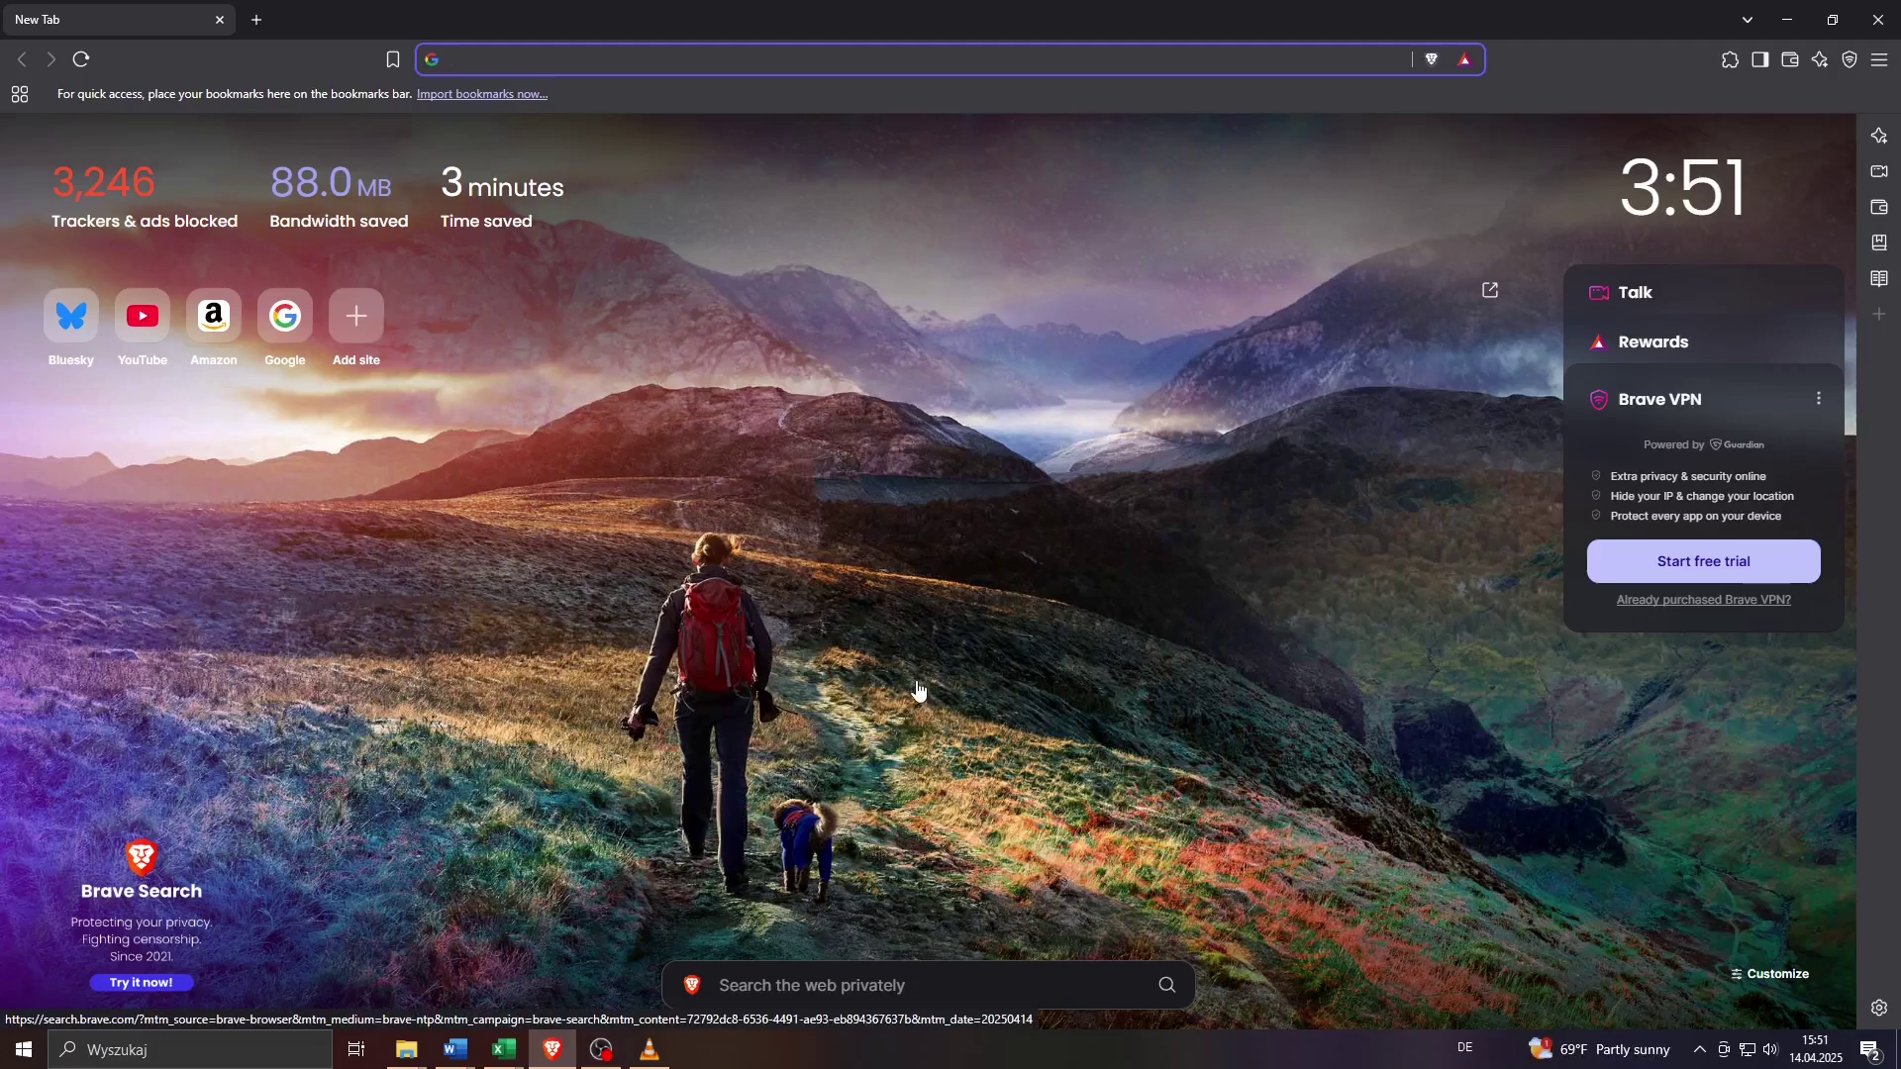
left_click(1880, 53)
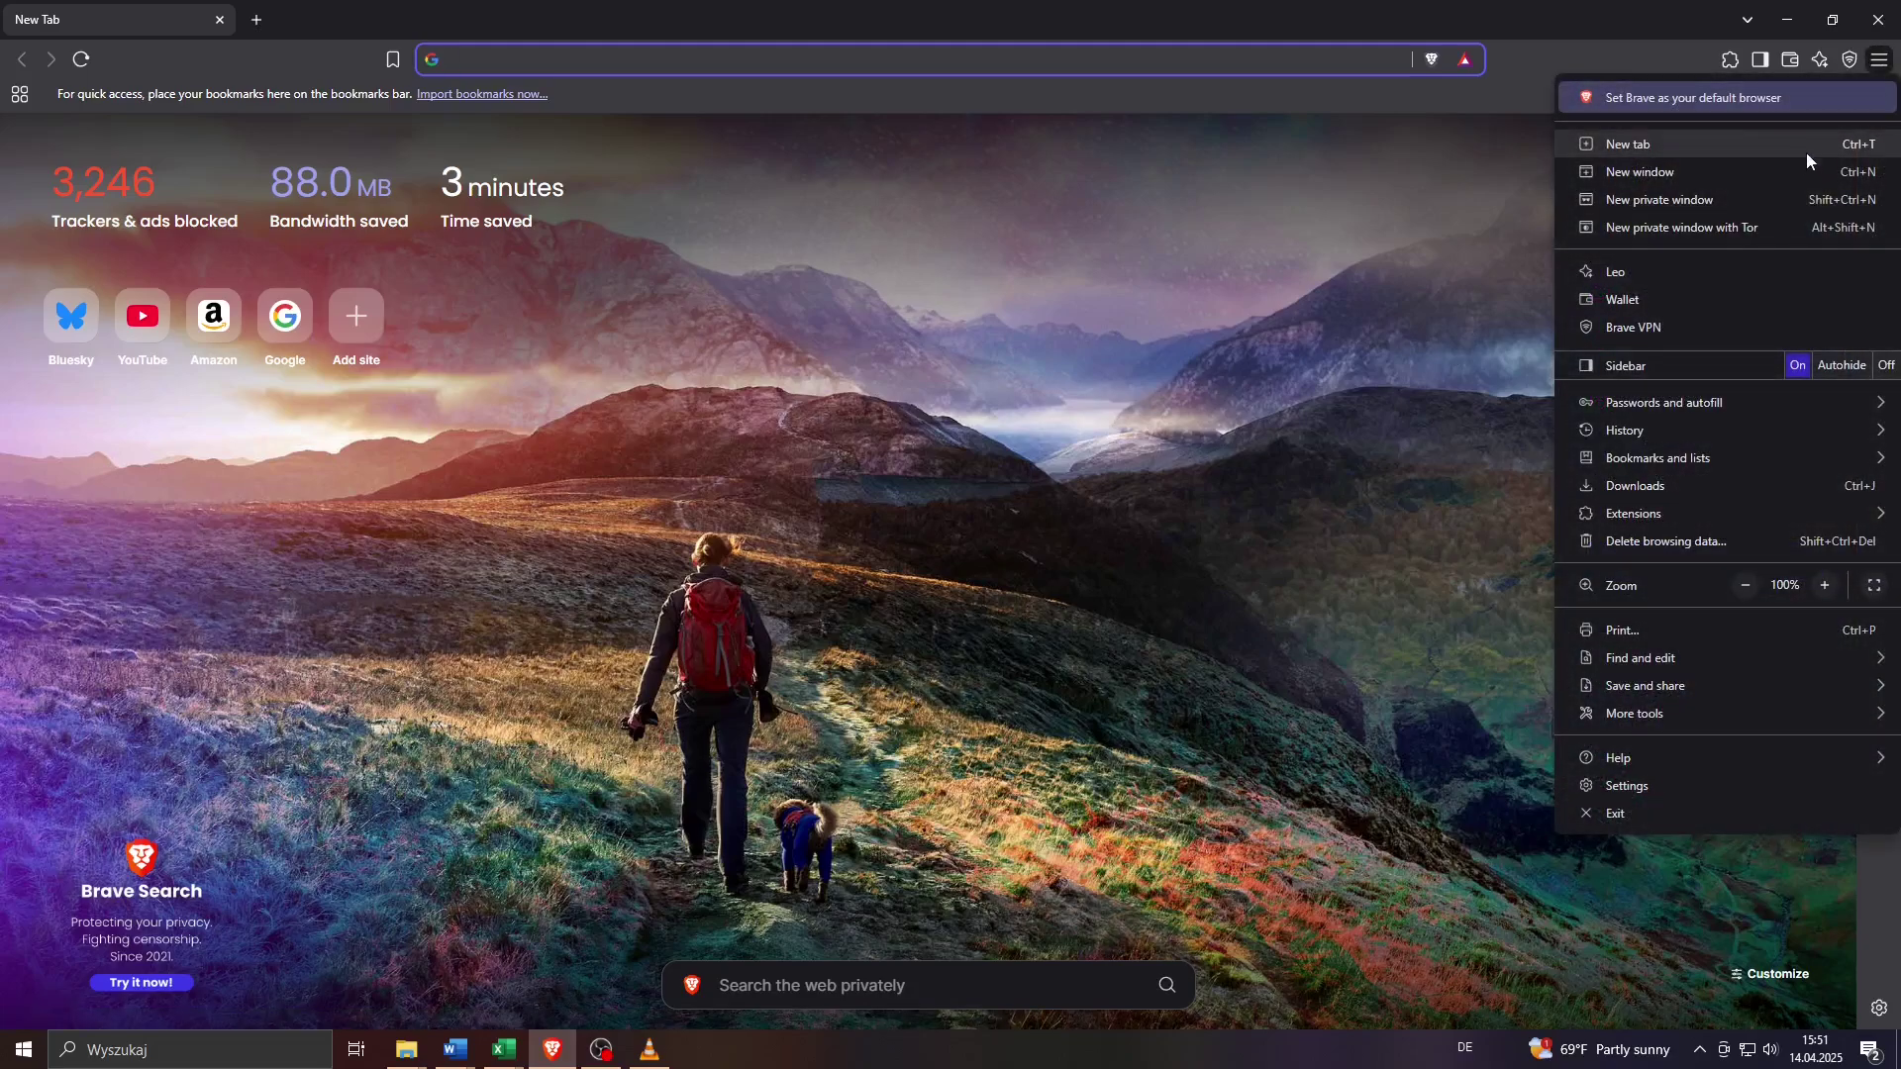
left_click(1628, 785)
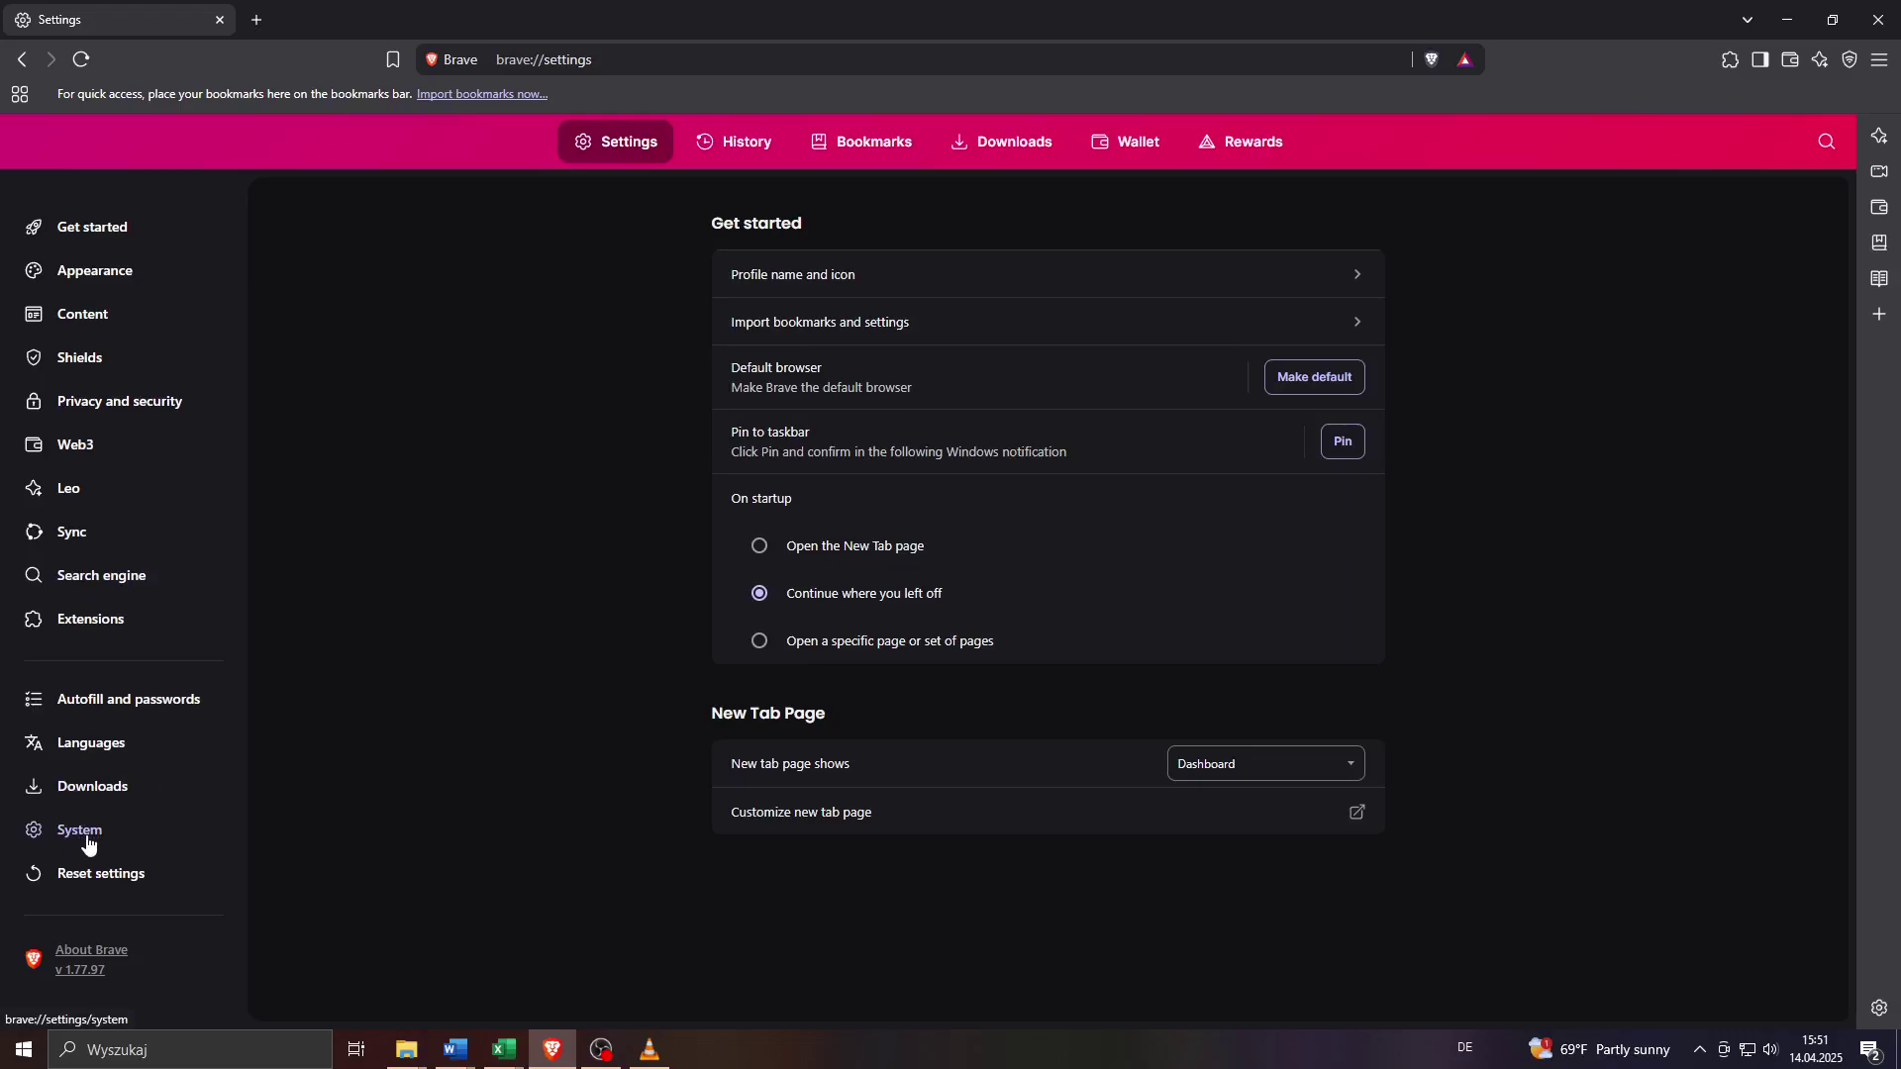
left_click(80, 832)
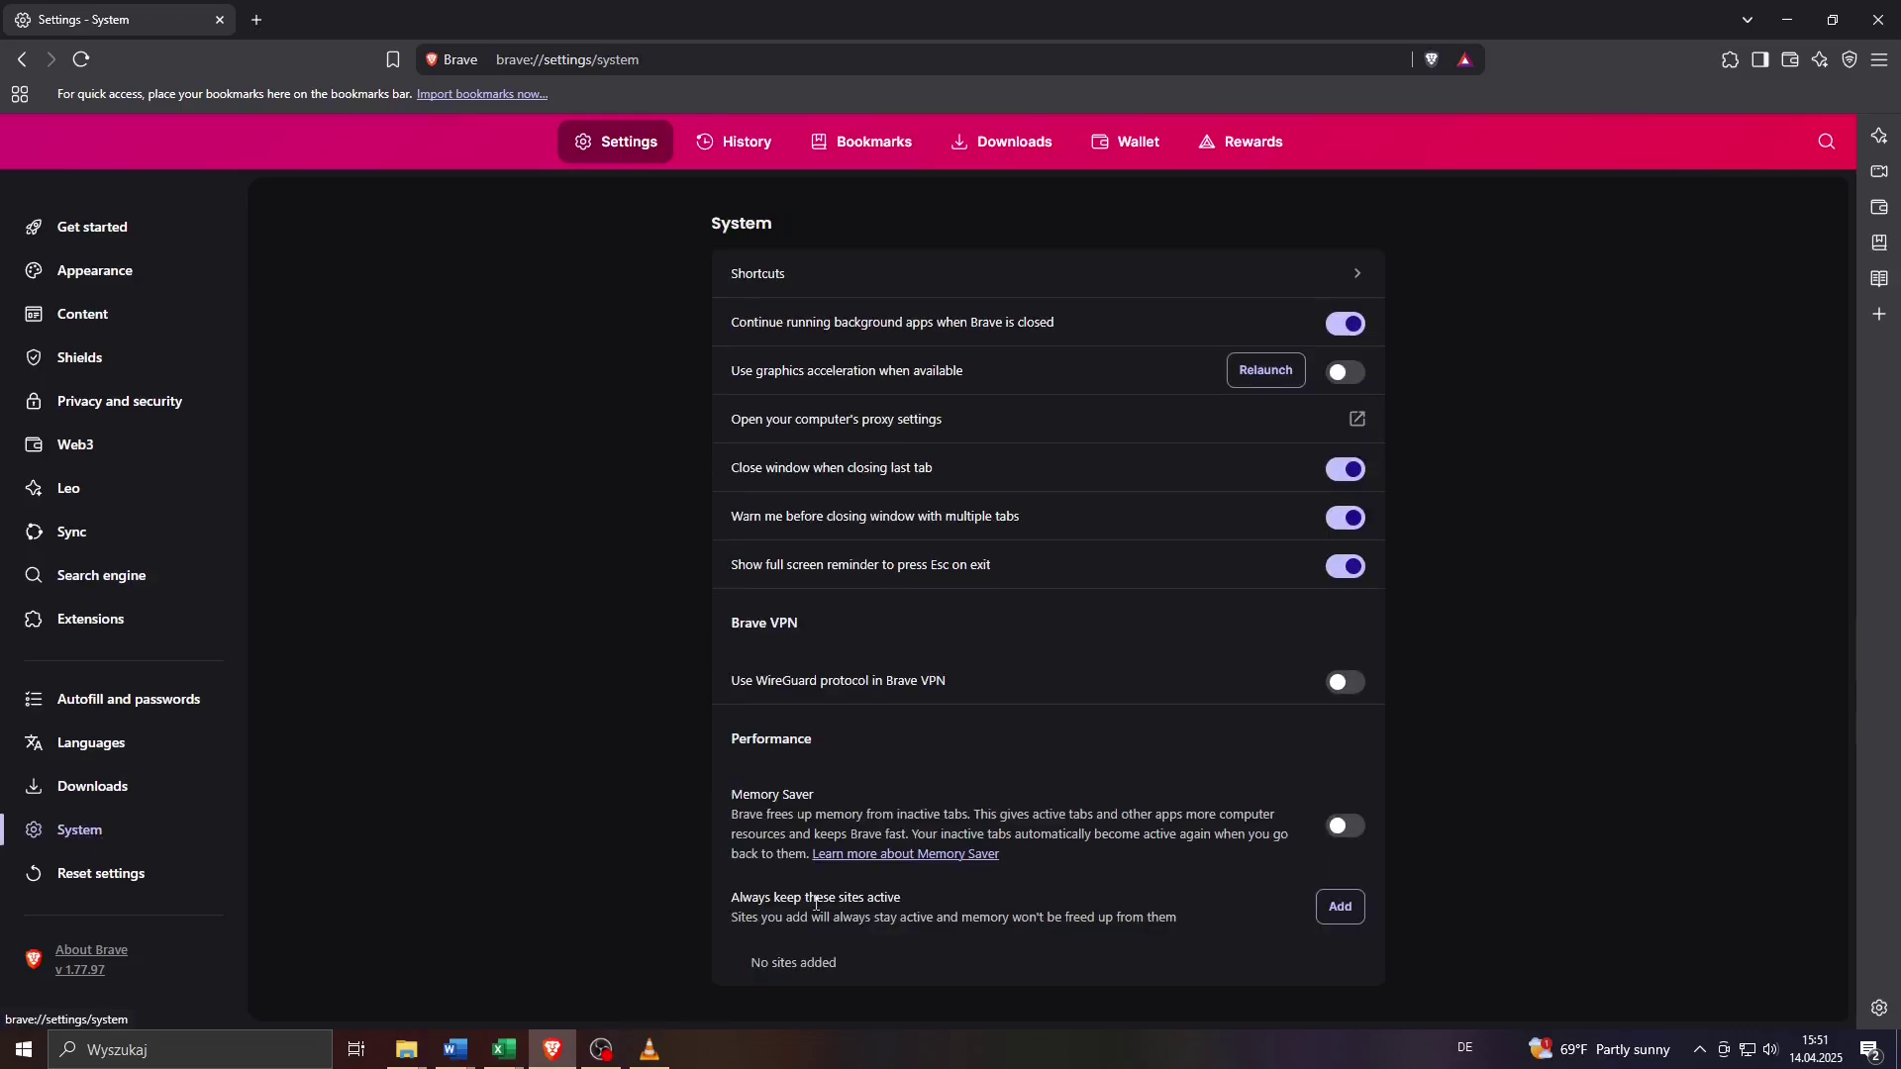
Step: Toggle graphics acceleration, leaving it off, and disable running background apps when Brave is closed
left_click(1345, 374)
left_click(1345, 376)
left_click(1345, 376)
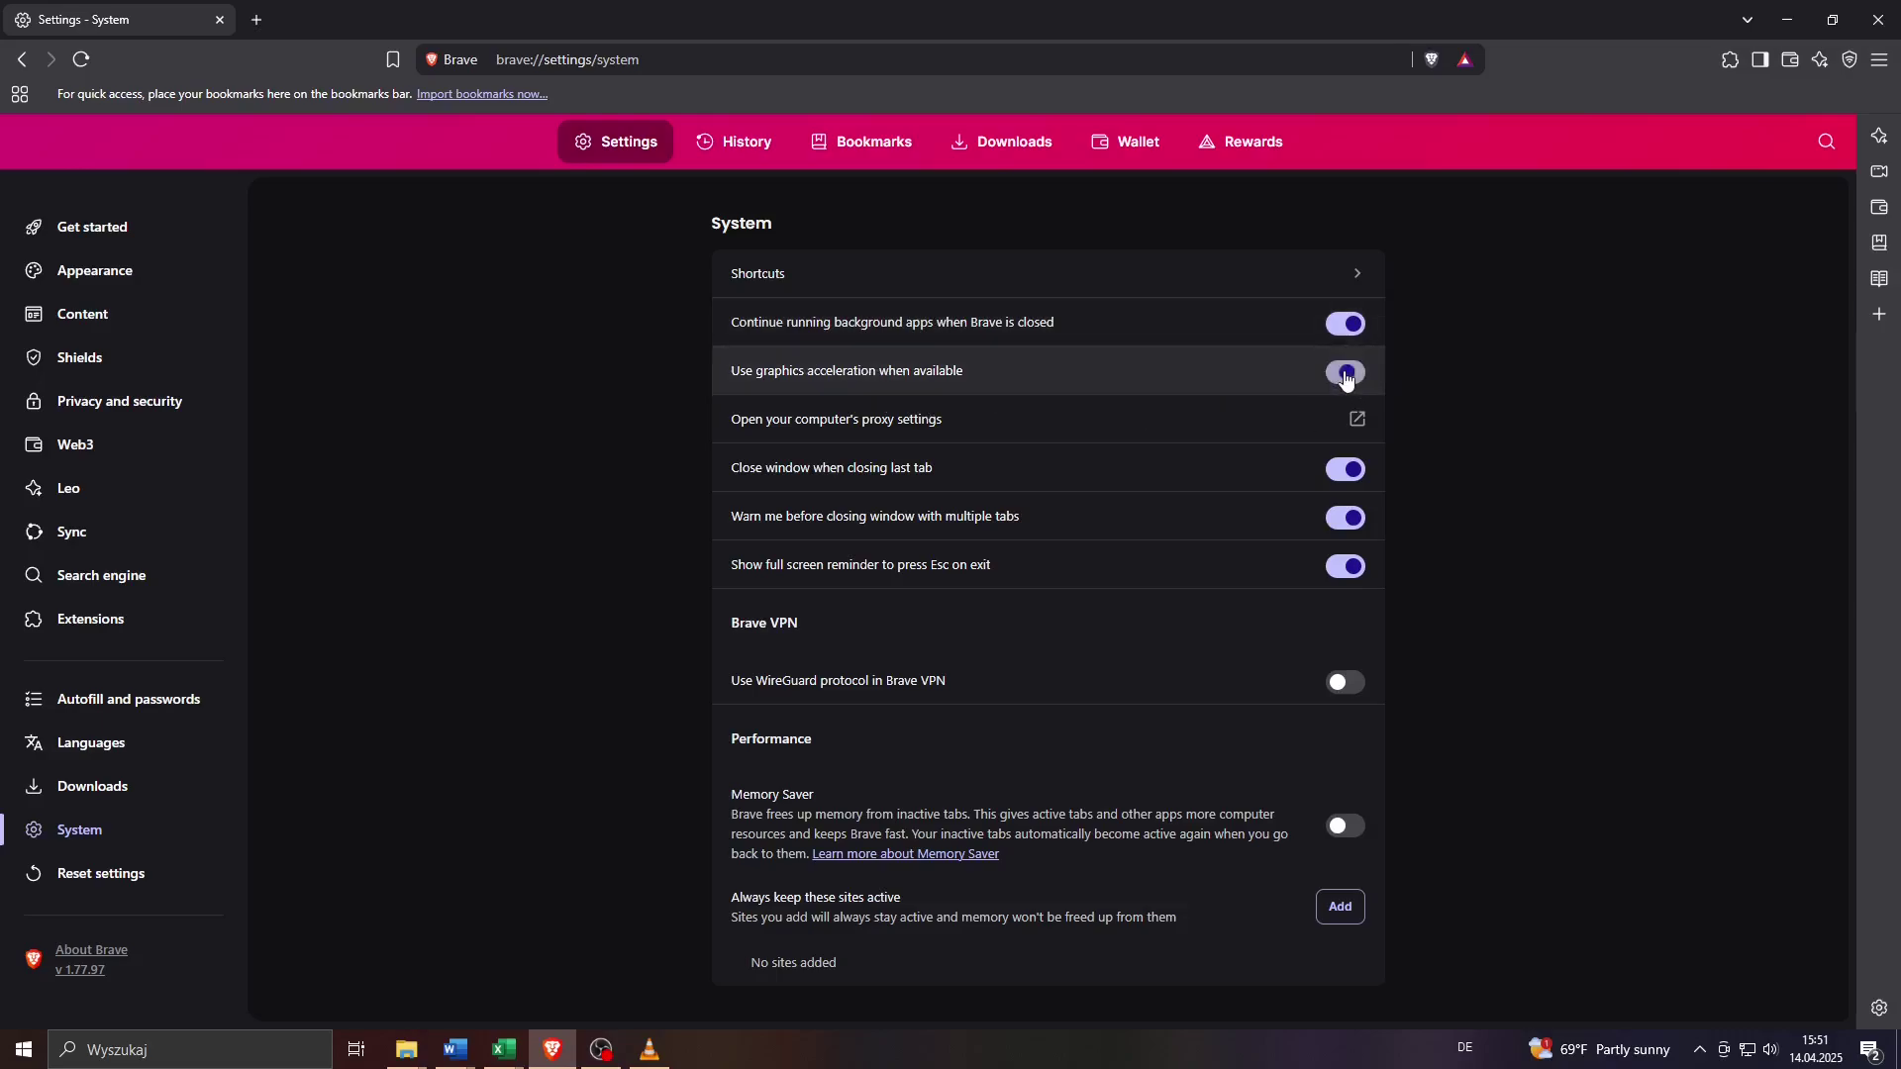
left_click(1345, 376)
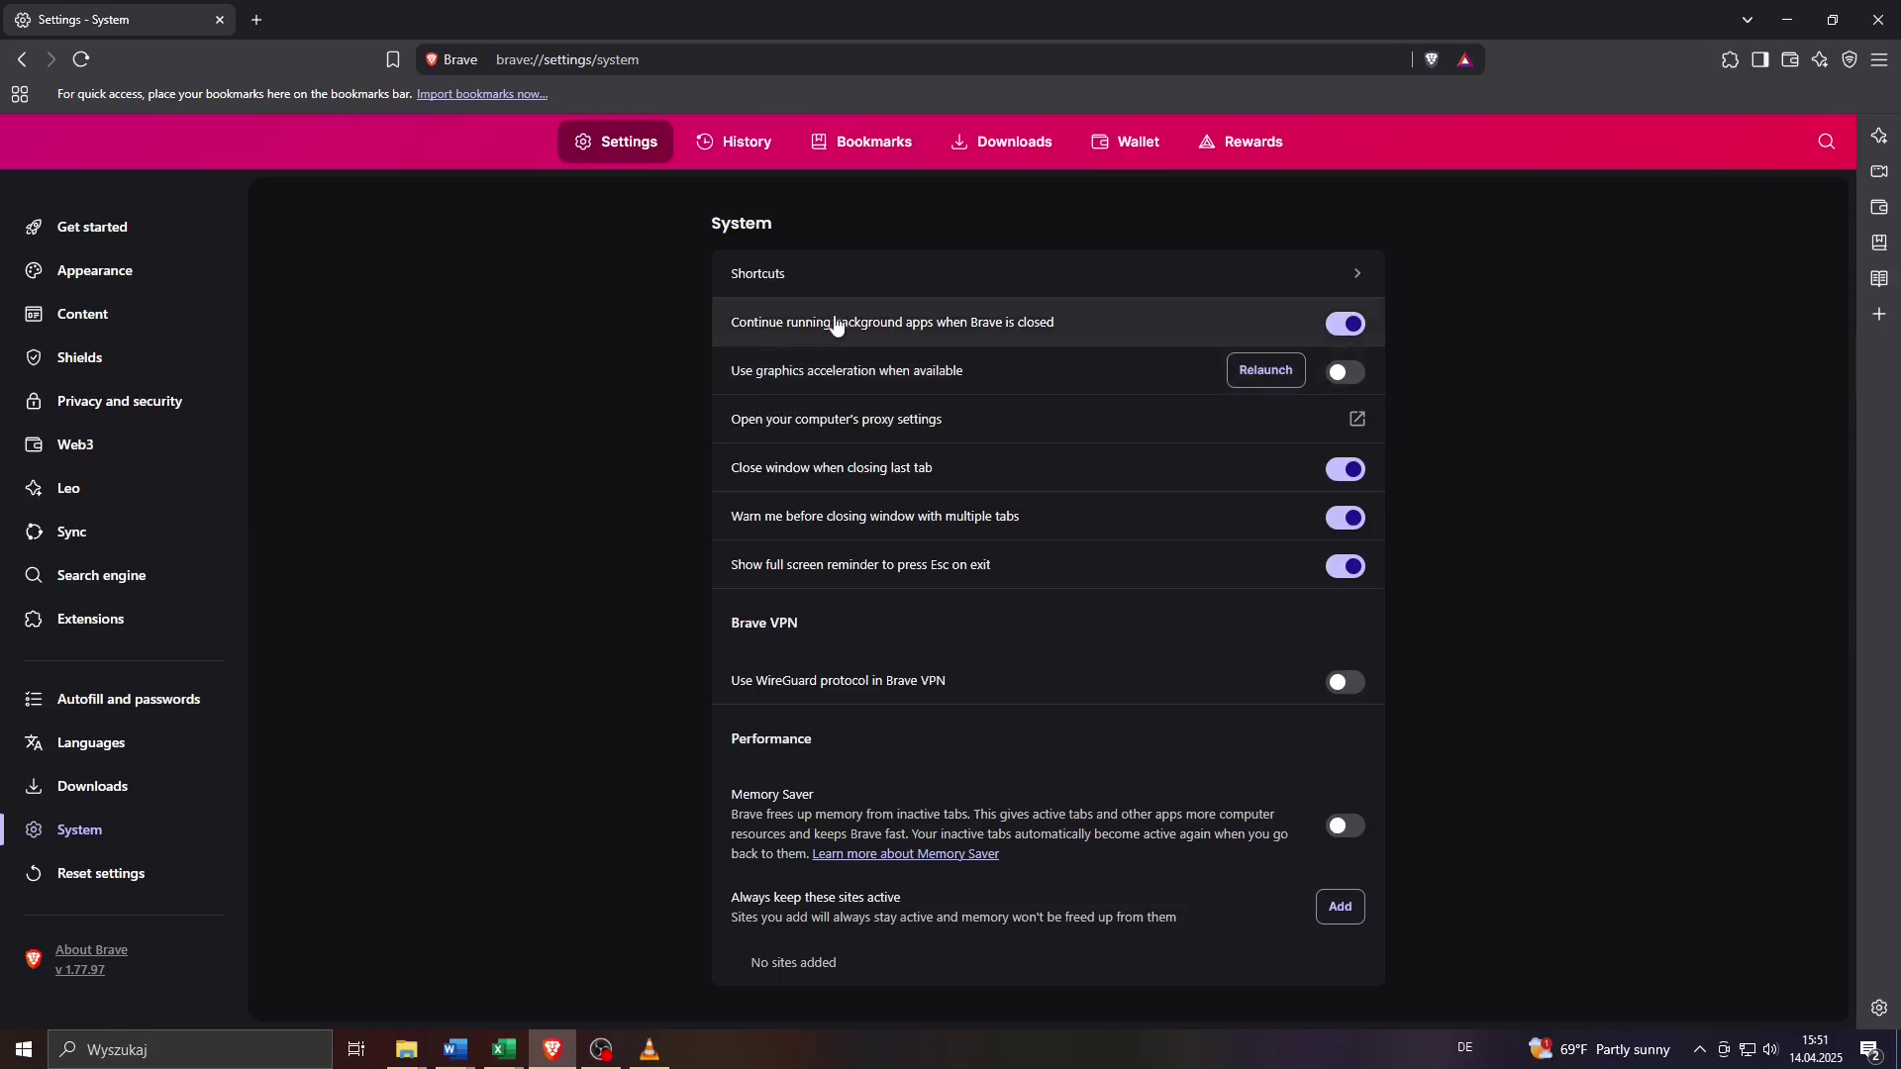
left_click(1338, 331)
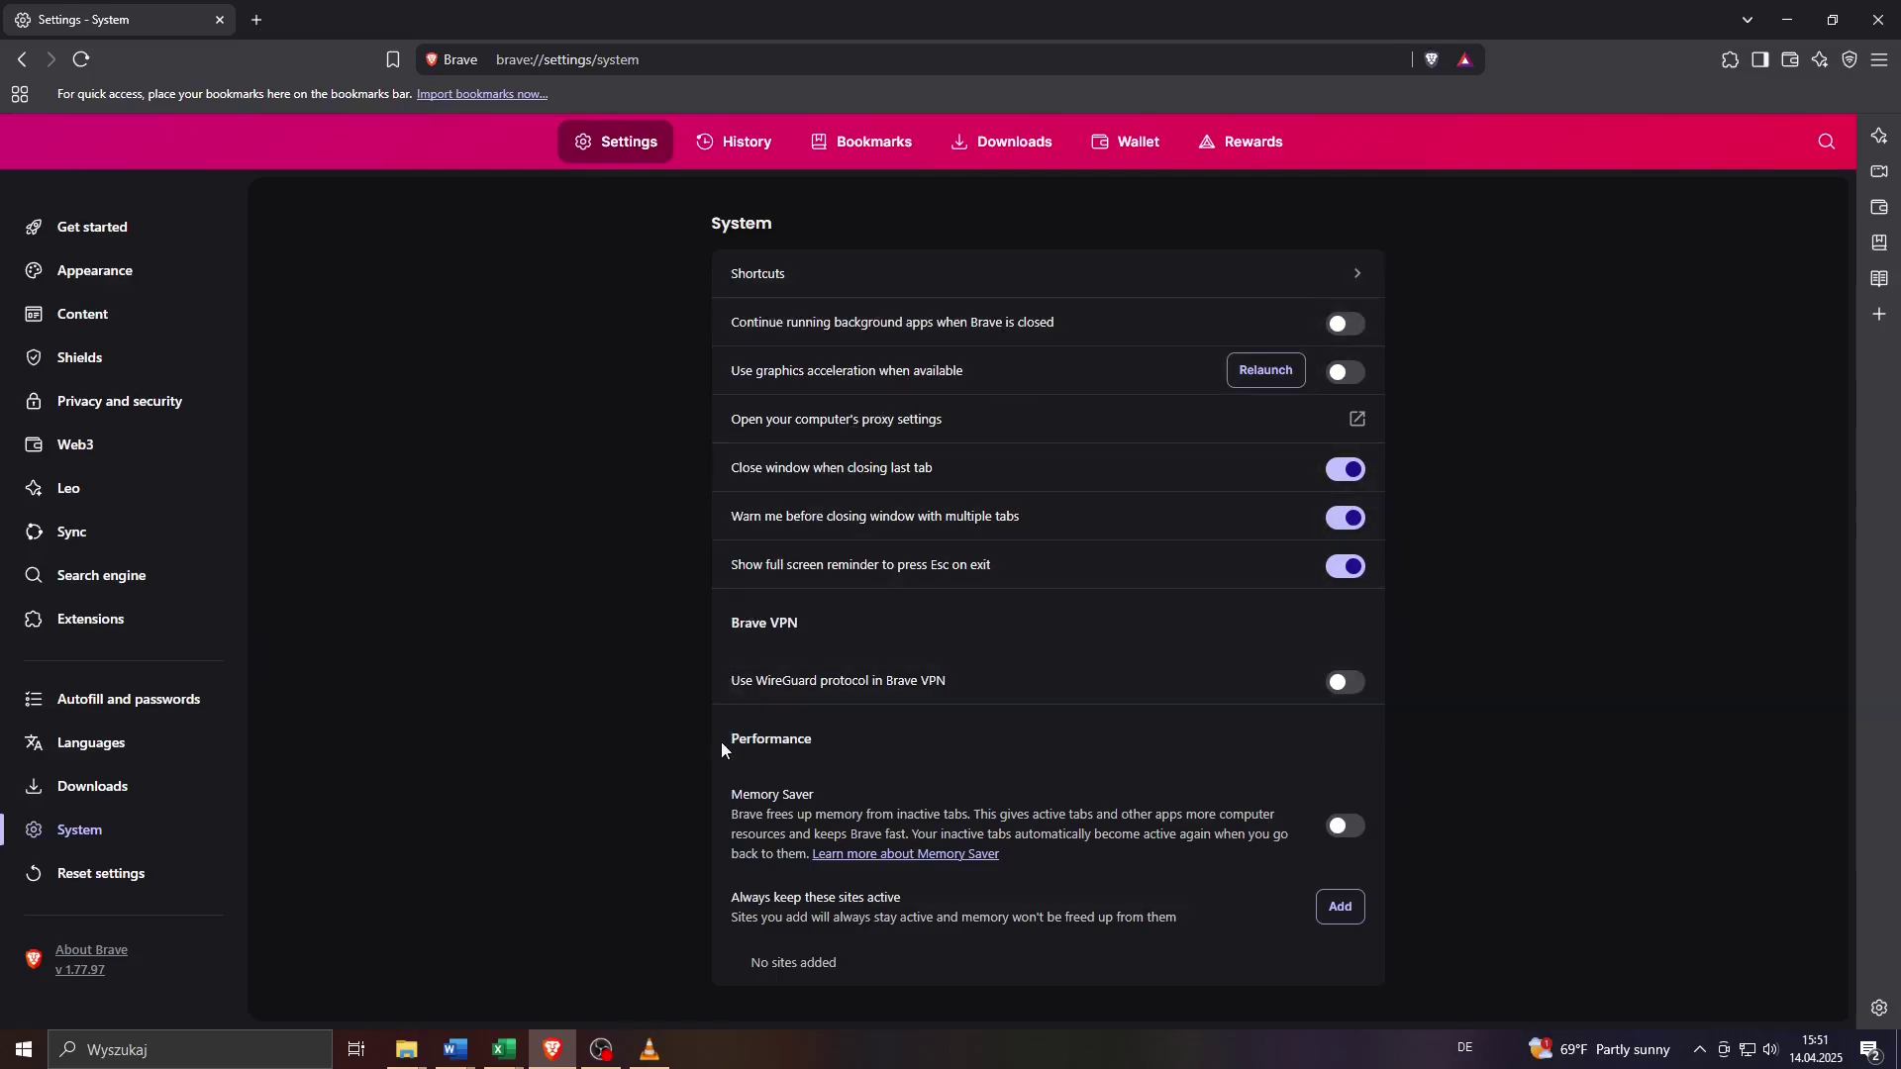
Step: Turn on Memory Saver in the Performance settings and review its description and savings levels
mouse_move(730, 740)
left_mouse_down()
mouse_move(802, 750)
mouse_move(849, 812)
mouse_move(1032, 847)
mouse_move(751, 760)
left_mouse_up()
left_click(1344, 826)
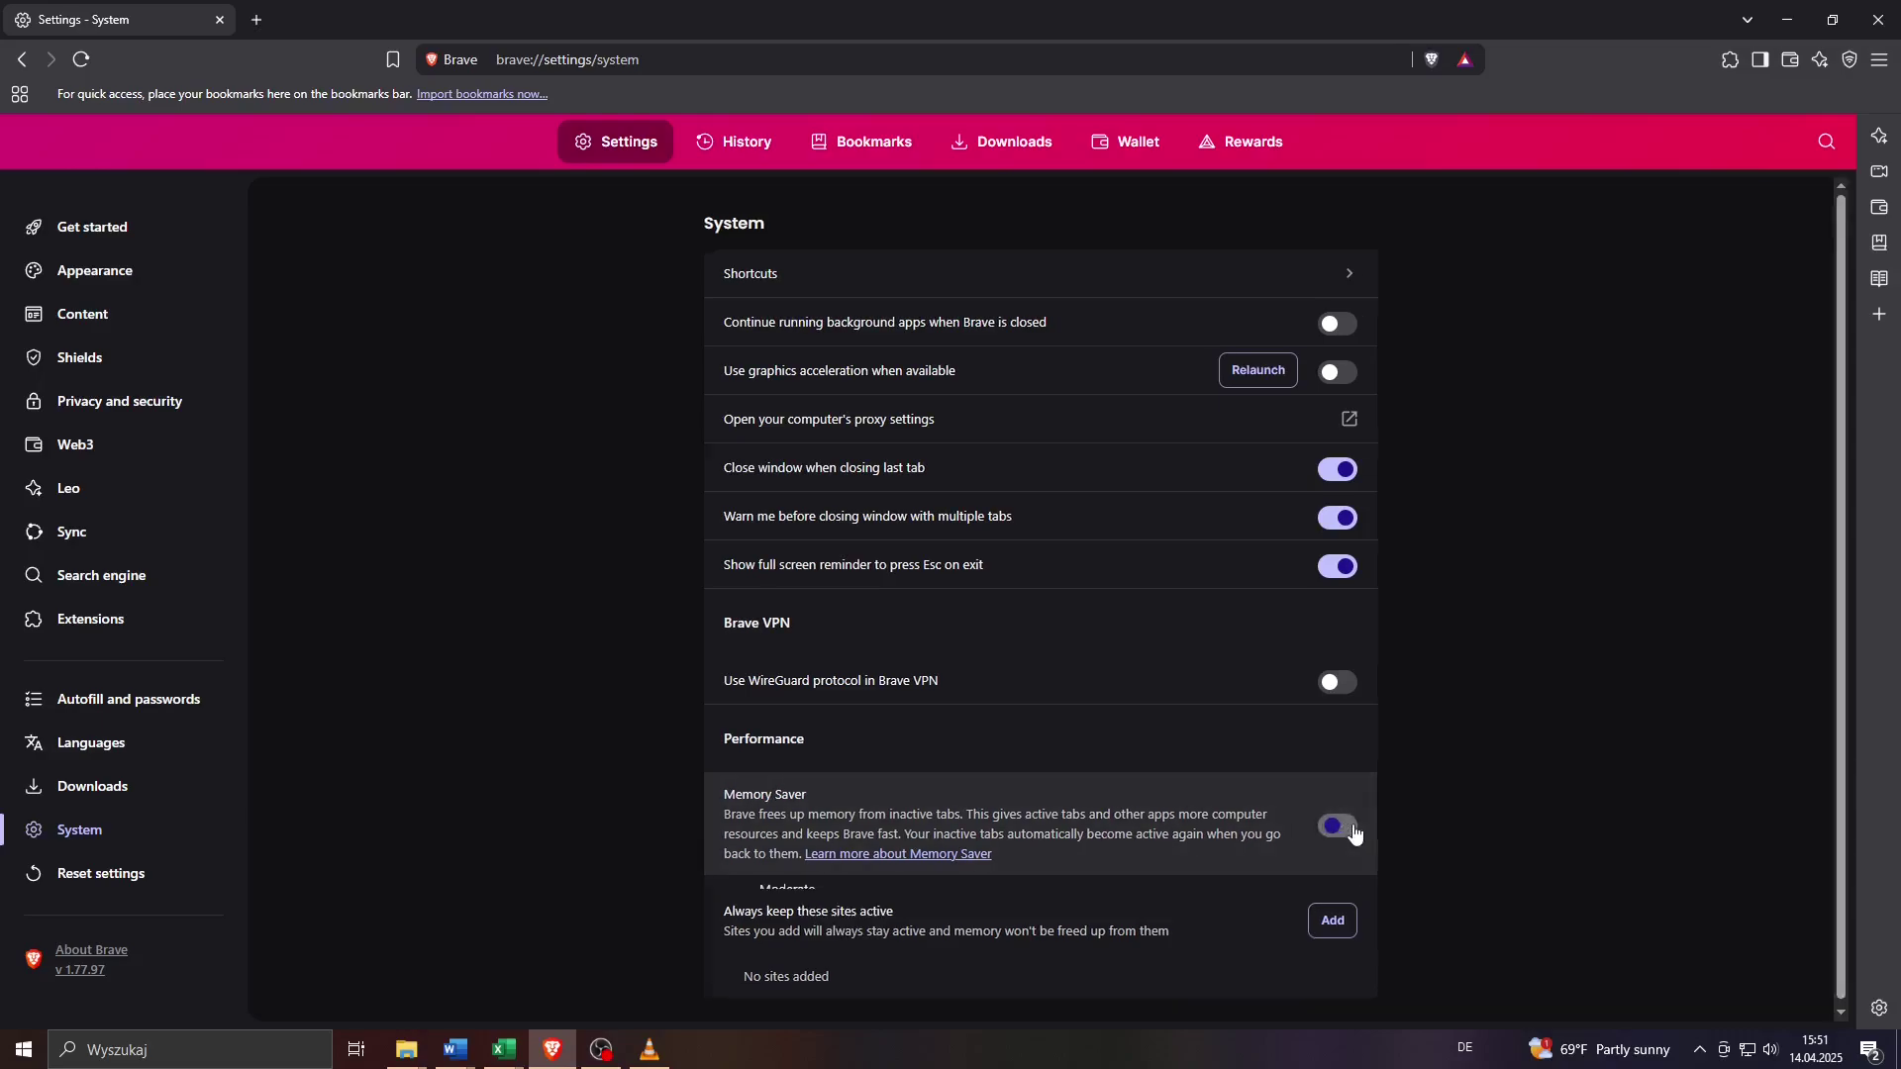
scroll(706, 836, "down", 2)
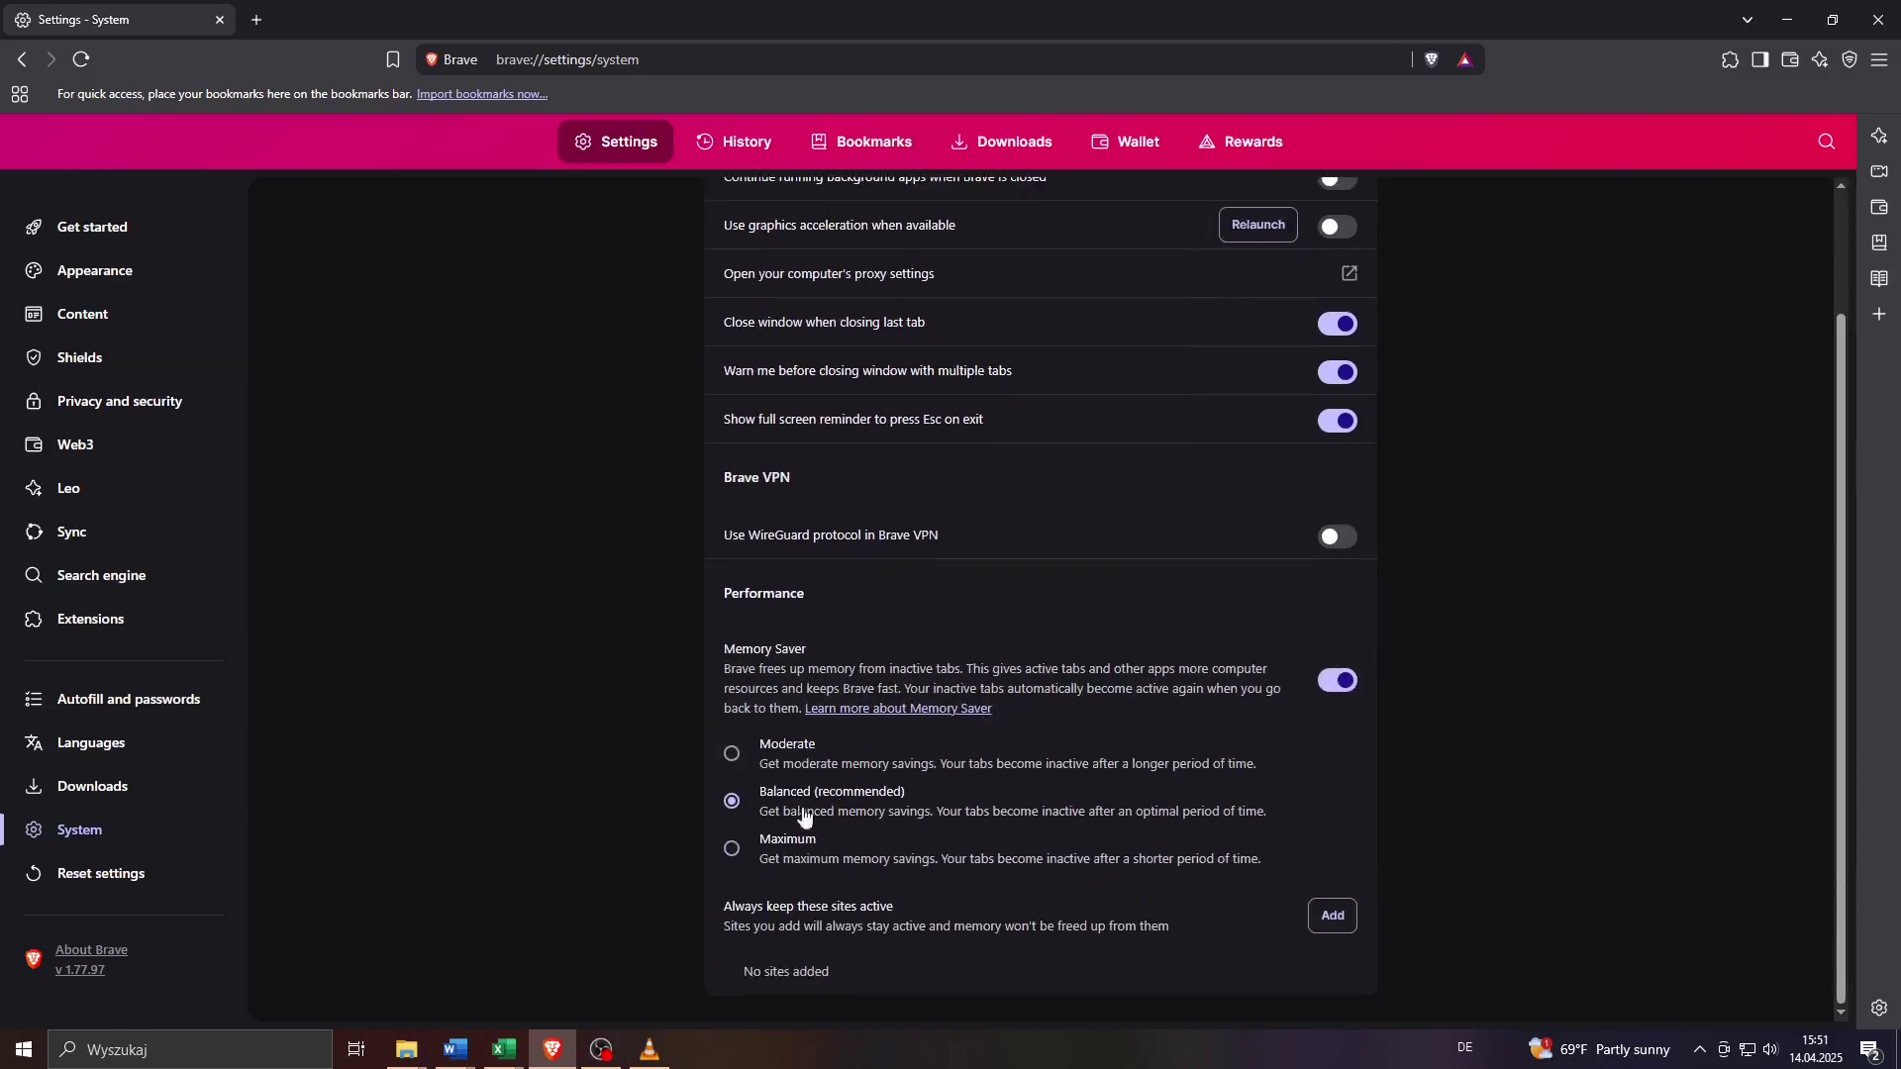
left_click_drag(711, 684, 955, 679)
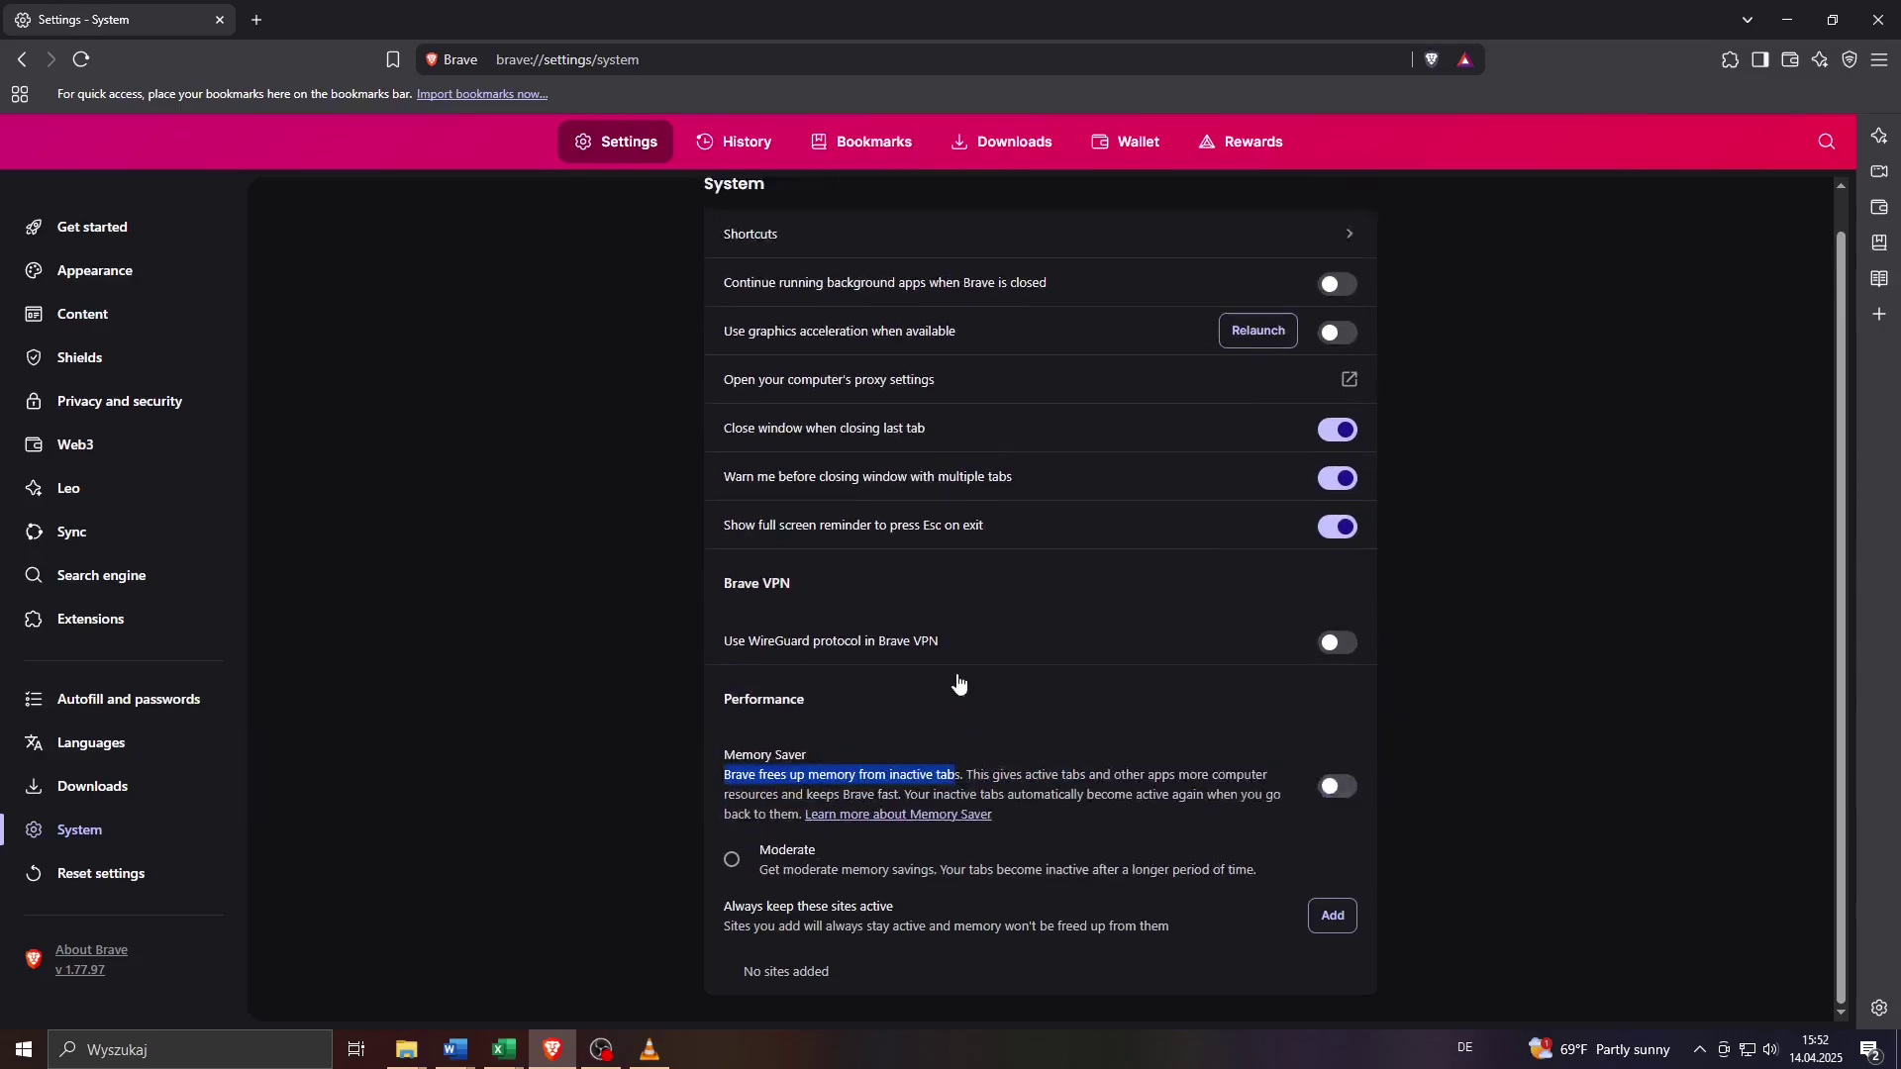
left_click(1342, 827)
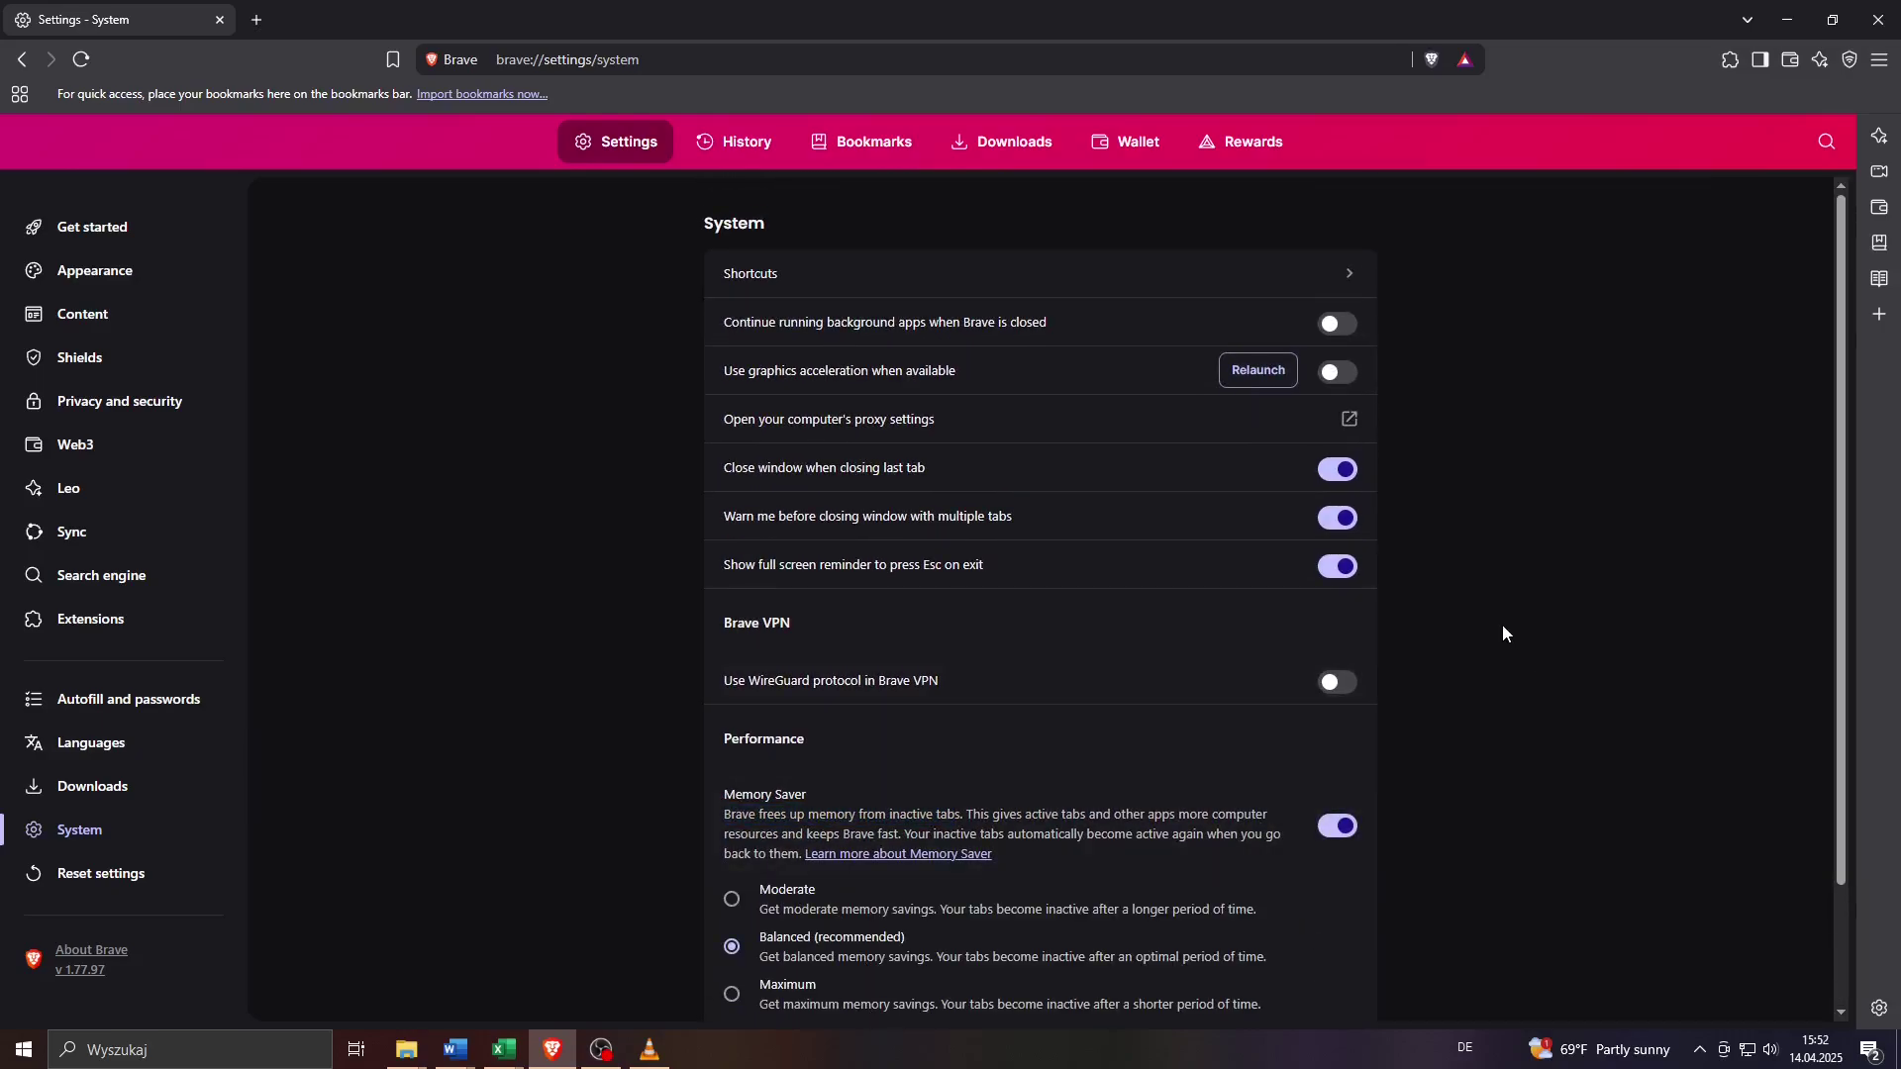